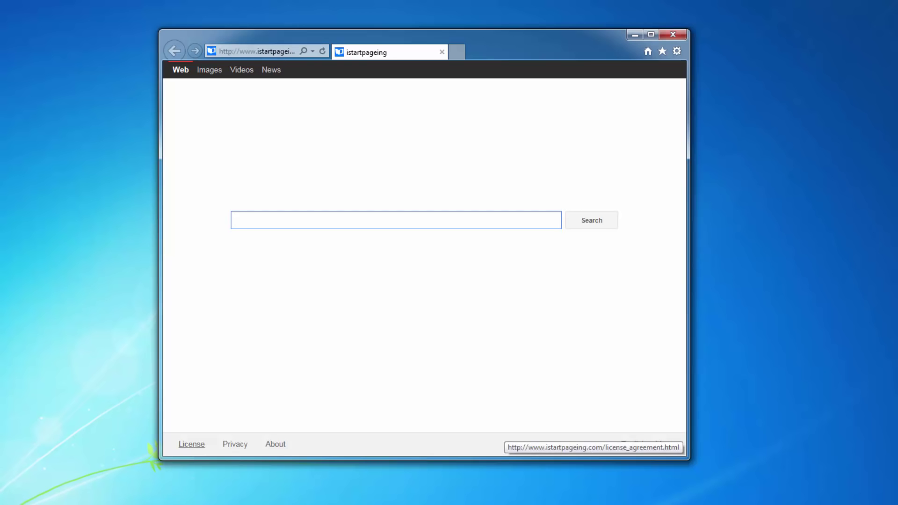
Search 'malware' from Chrome's istartpageing start page, check the Google results, then close that tab.
{"action": "left_click", "coordinate": [178, 503]}
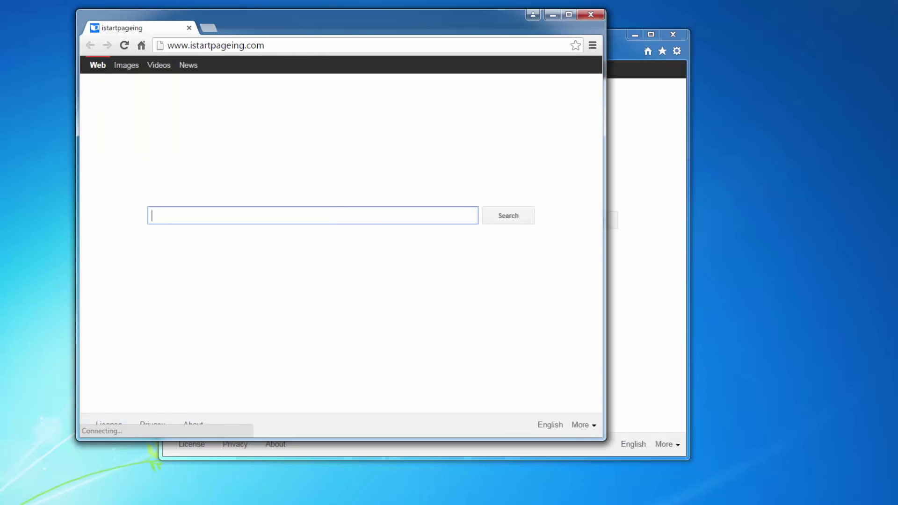
{"action": "left_click_drag", "start_coordinate": [301, 26], "coordinate": [376, 38]}
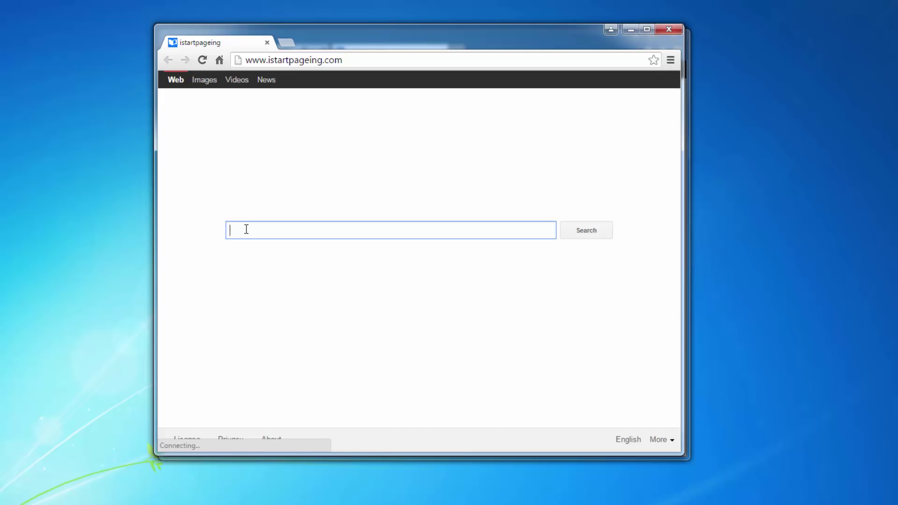
{"action": "type", "text": "malwat"}
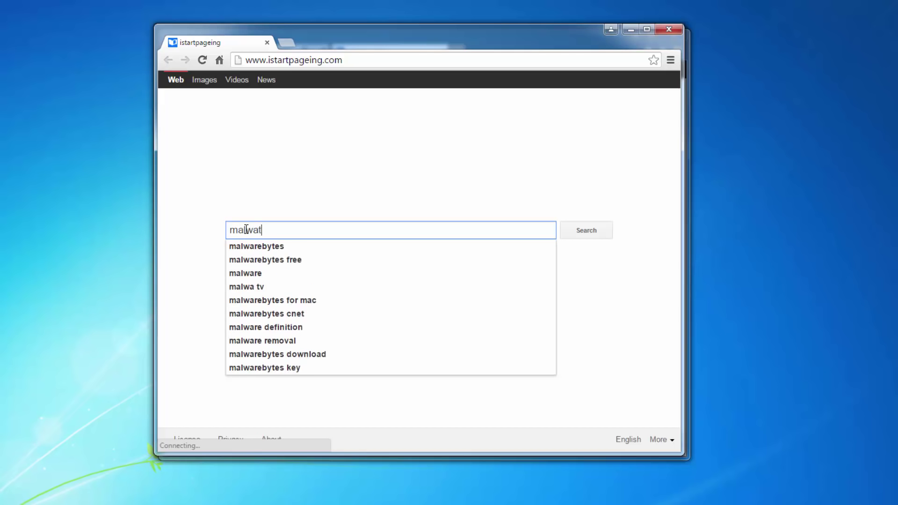
{"action": "key", "text": "BackSpace"}
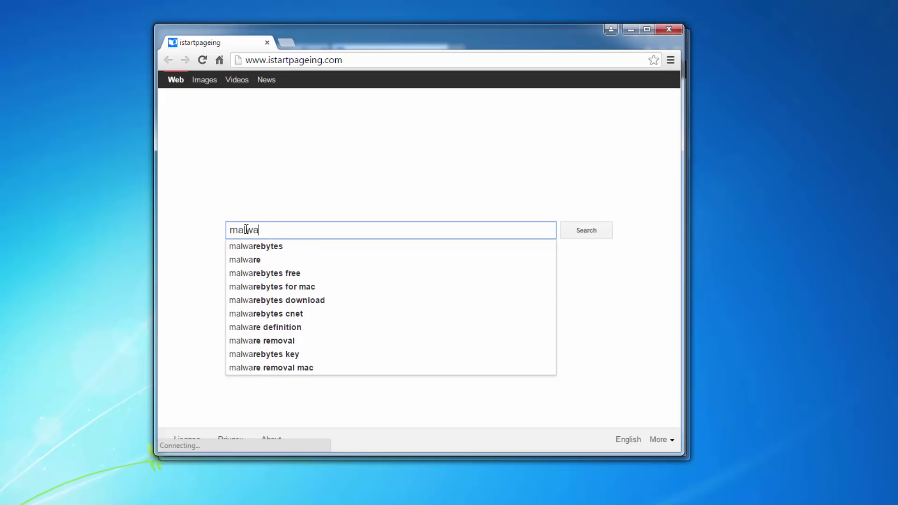
{"action": "type", "text": "re"}
{"action": "key", "text": "Return"}
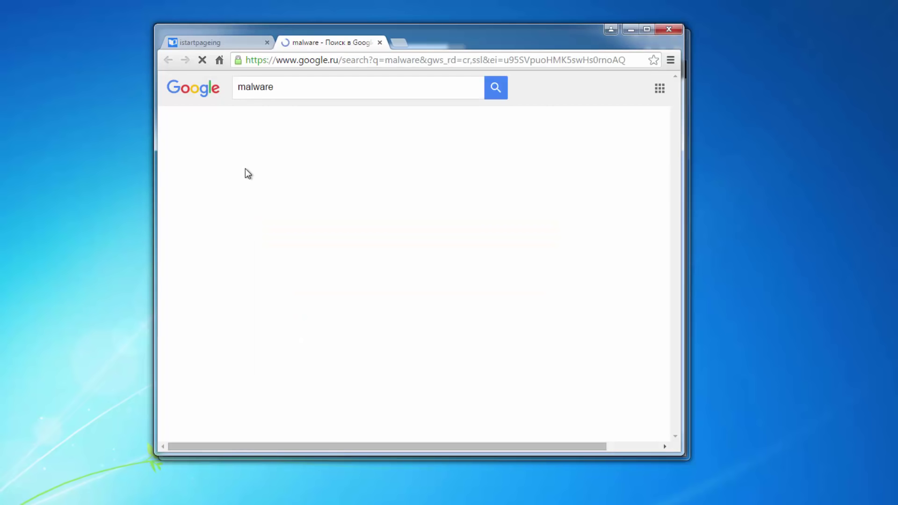
{"action": "scroll", "coordinate": [350, 231], "scroll_direction": "down", "scroll_amount": 6}
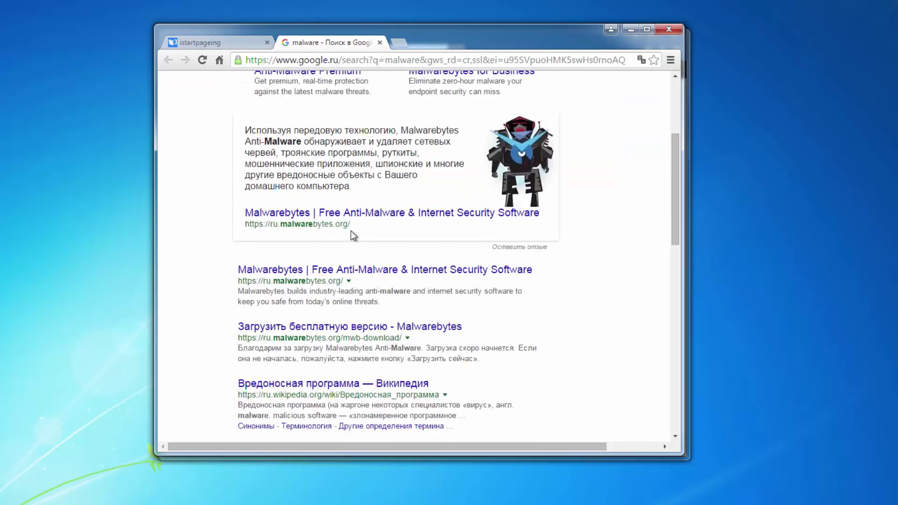
{"action": "left_click", "coordinate": [378, 42]}
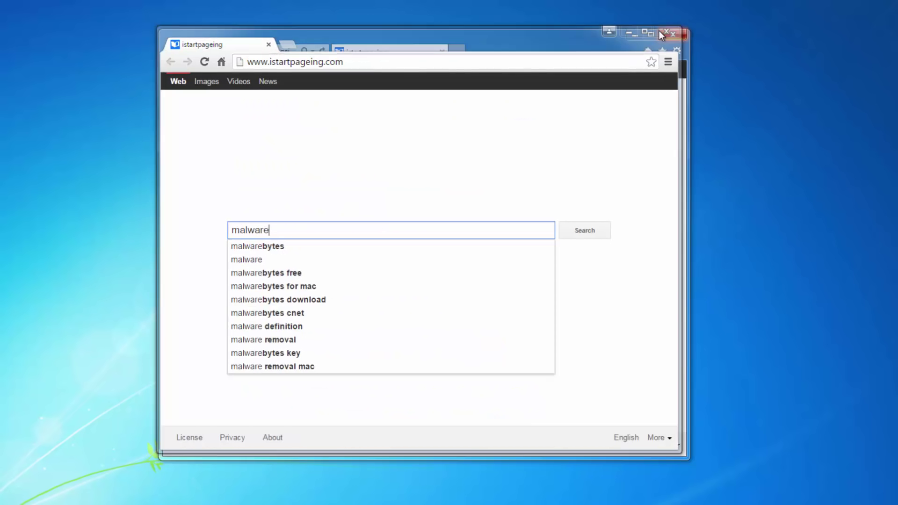
Close Chrome and Internet Explorer and open Control Panel's installed programs list.
{"action": "left_click", "coordinate": [658, 30]}
{"action": "left_click", "coordinate": [675, 35]}
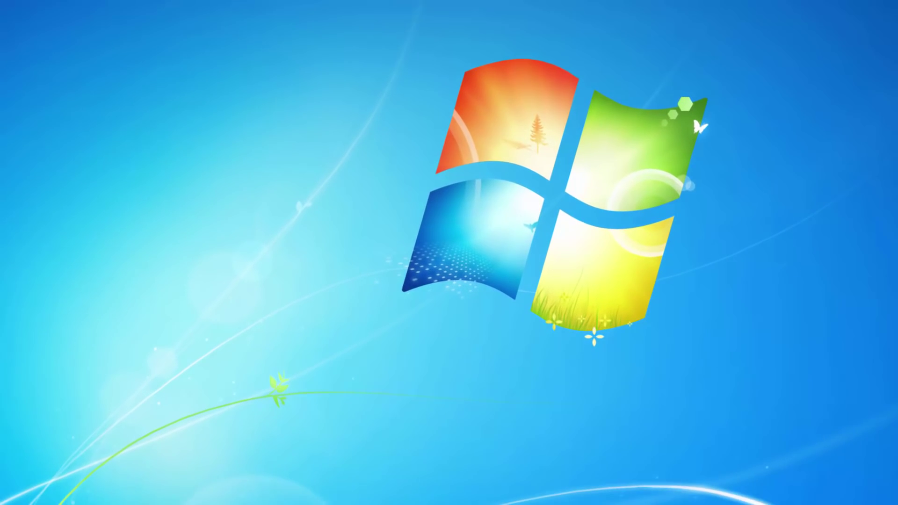
{"action": "left_click", "coordinate": [18, 491]}
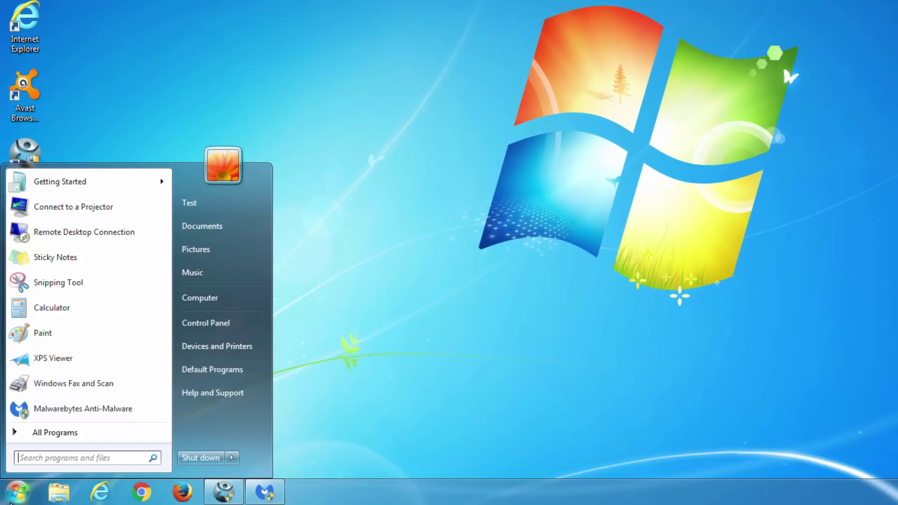
{"action": "left_click", "coordinate": [206, 323]}
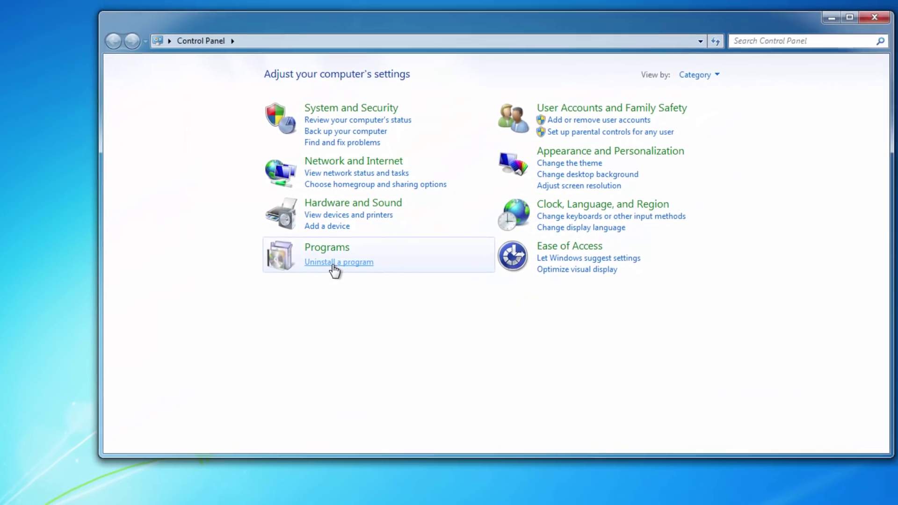
{"action": "left_click", "coordinate": [424, 206]}
Uninstall istartpageing including its Short cut component, then close the programs list.
{"action": "left_click", "coordinate": [251, 201]}
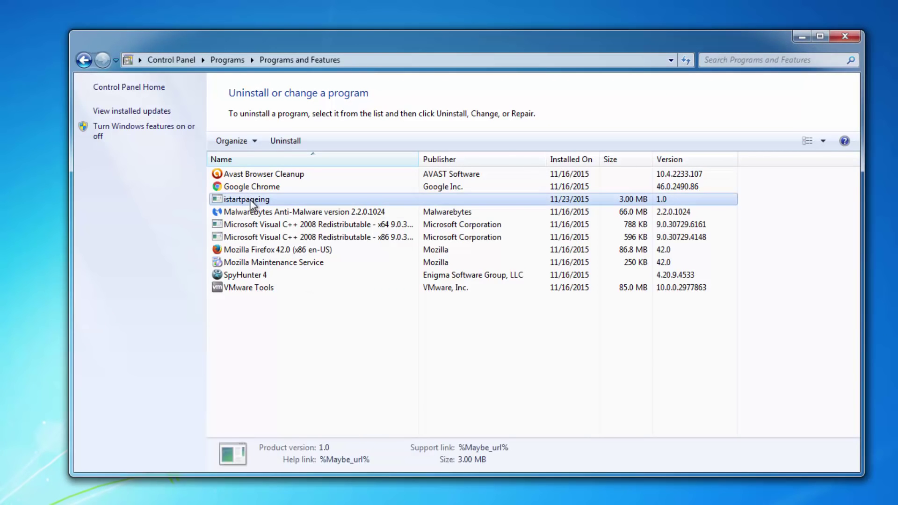
{"action": "left_click", "coordinate": [282, 140]}
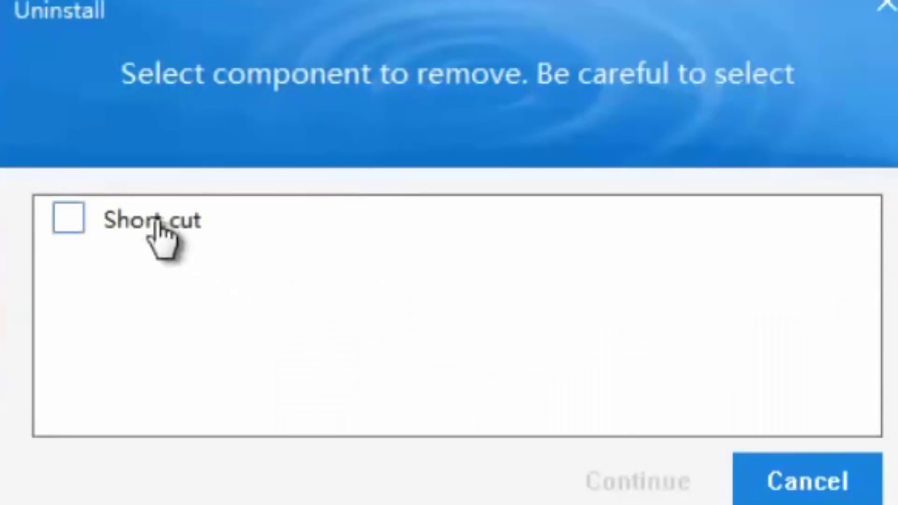
{"action": "left_click", "coordinate": [157, 220]}
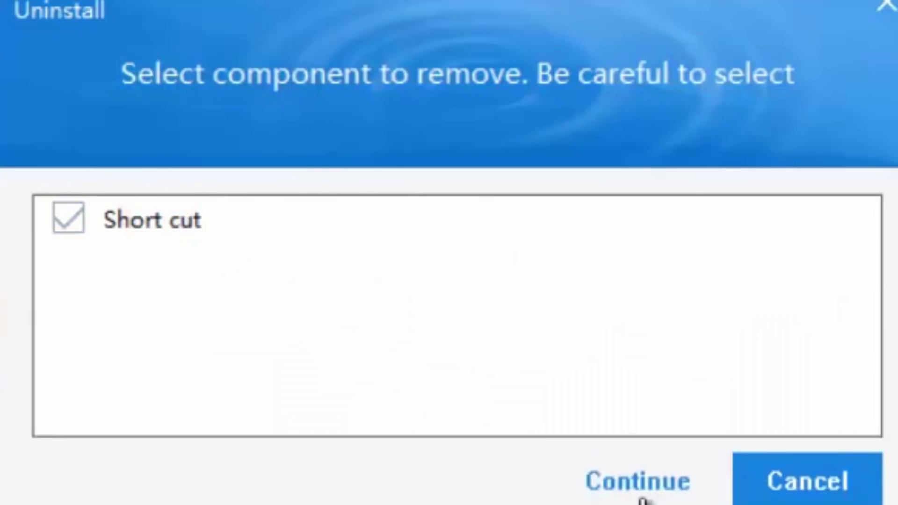
{"action": "left_click", "coordinate": [639, 490]}
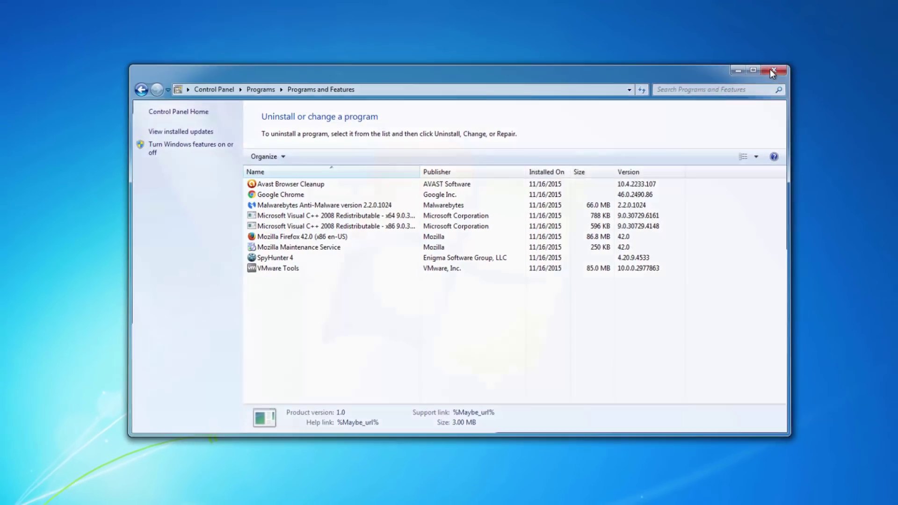
{"action": "left_click", "coordinate": [844, 36]}
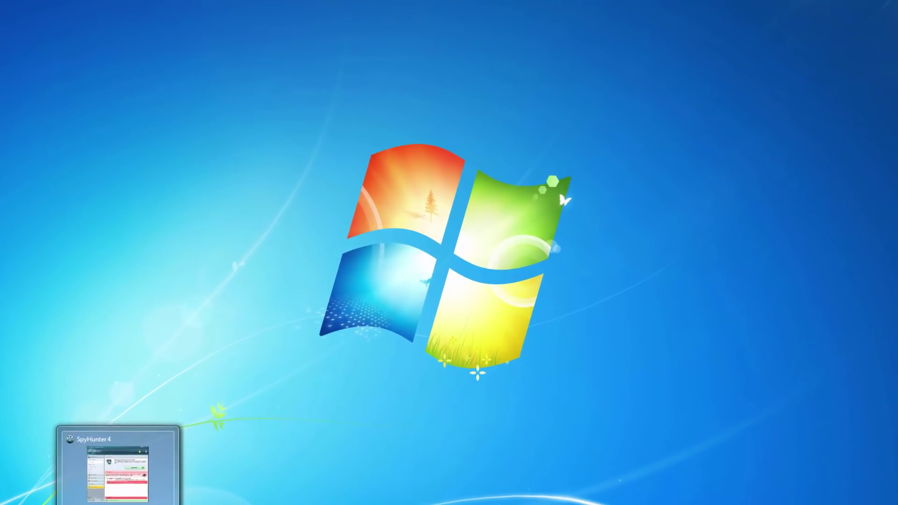
Expand Istartpageing.com in SpyHunter's results and inspect its registry and prefs.js entries.
{"action": "left_click", "coordinate": [159, 496]}
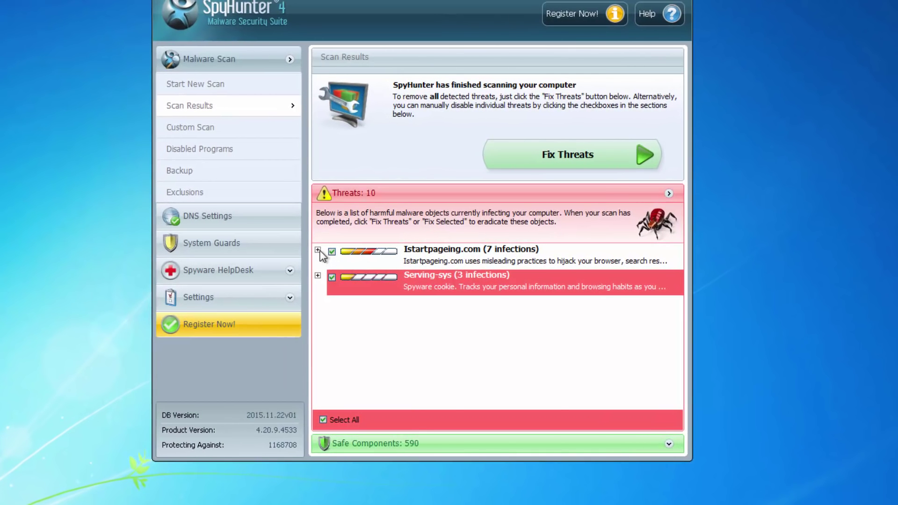
{"action": "left_click", "coordinate": [296, 242]}
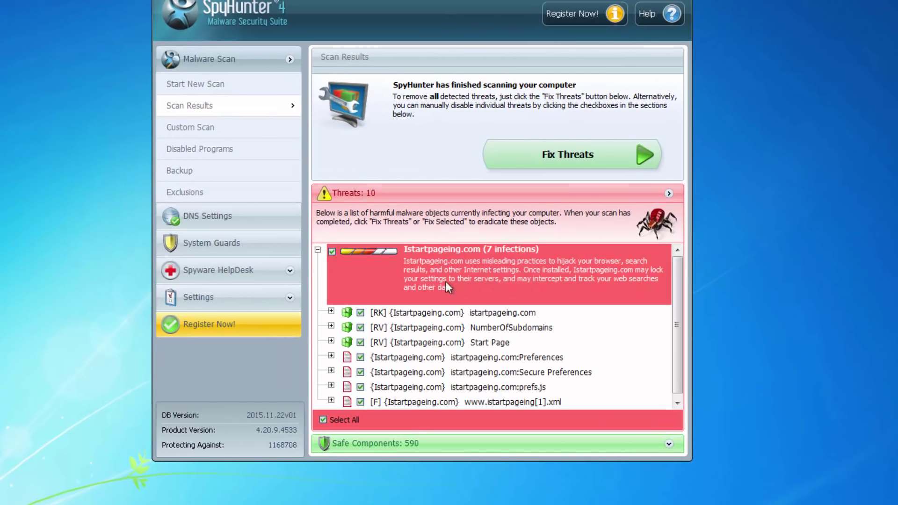
{"action": "left_click", "coordinate": [467, 312]}
{"action": "scroll", "coordinate": [467, 313], "scroll_direction": "down", "scroll_amount": 3}
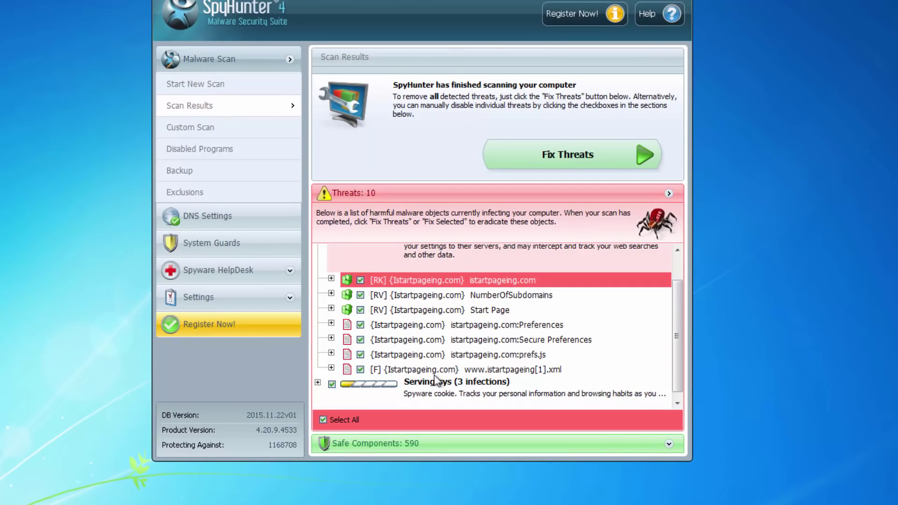
{"action": "left_click", "coordinate": [437, 356]}
{"action": "scroll", "coordinate": [482, 319], "scroll_direction": "up", "scroll_amount": 3}
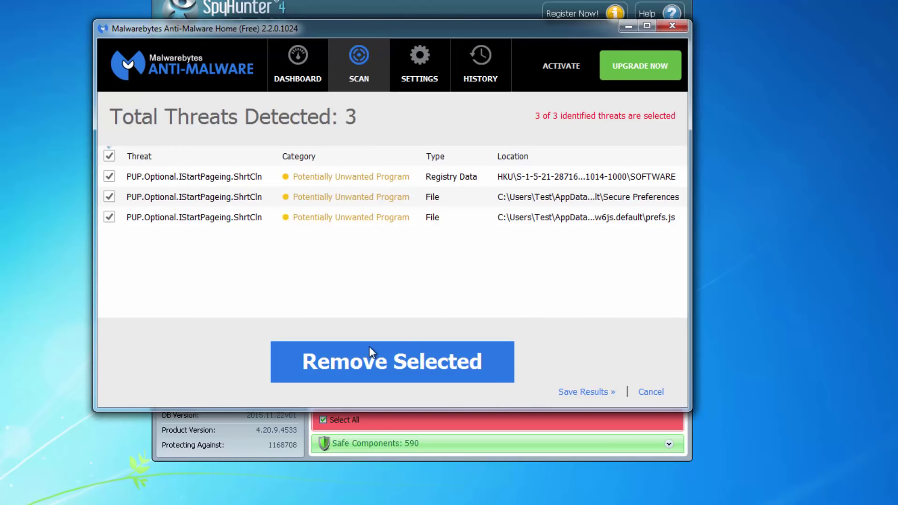
Remove the three selected IStartPageing threats in Malwarebytes, finish, and close the program.
{"action": "left_click", "coordinate": [360, 346]}
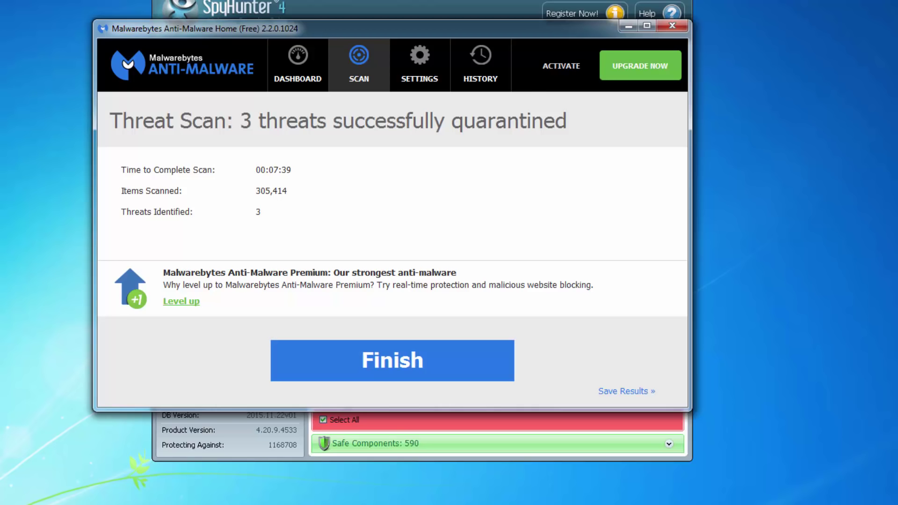
{"action": "left_click", "coordinate": [439, 360]}
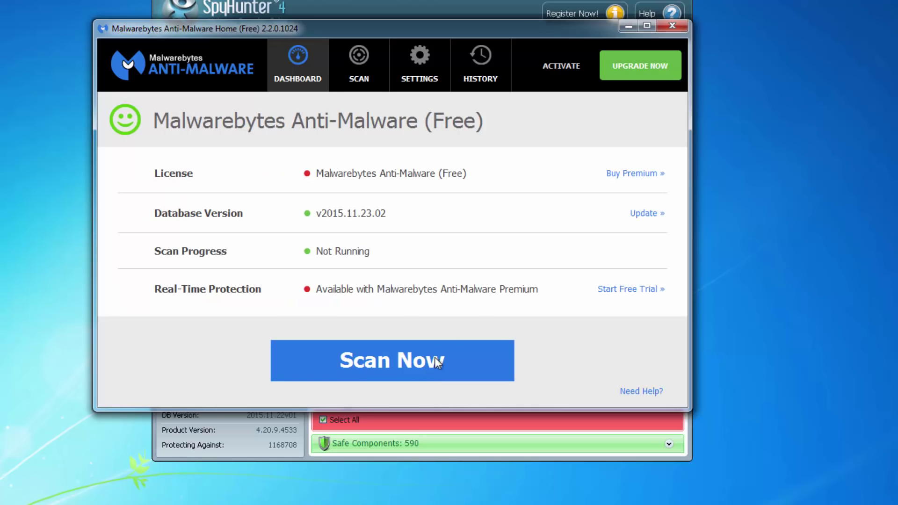
{"action": "left_click", "coordinate": [671, 30]}
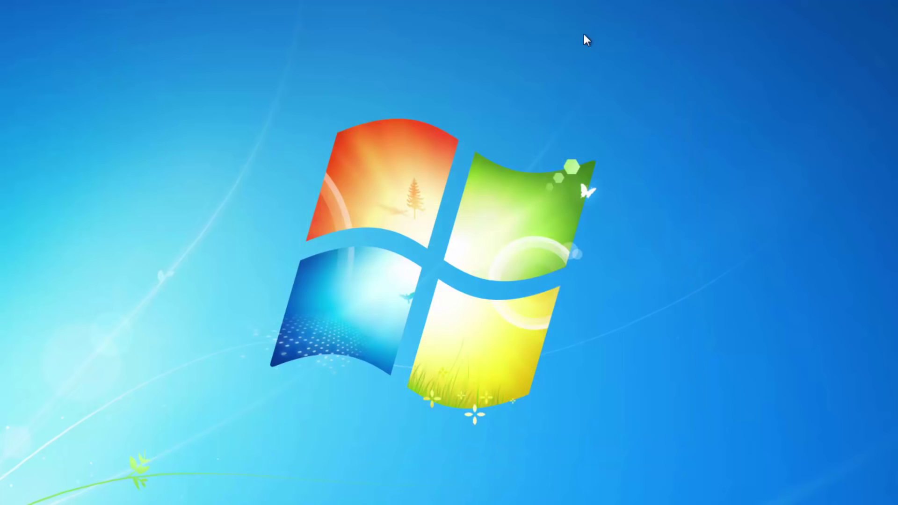
Refresh the desktop and launch Avast Browser Cleanup as administrator.
{"action": "right_click", "coordinate": [379, 122]}
{"action": "left_click", "coordinate": [423, 162]}
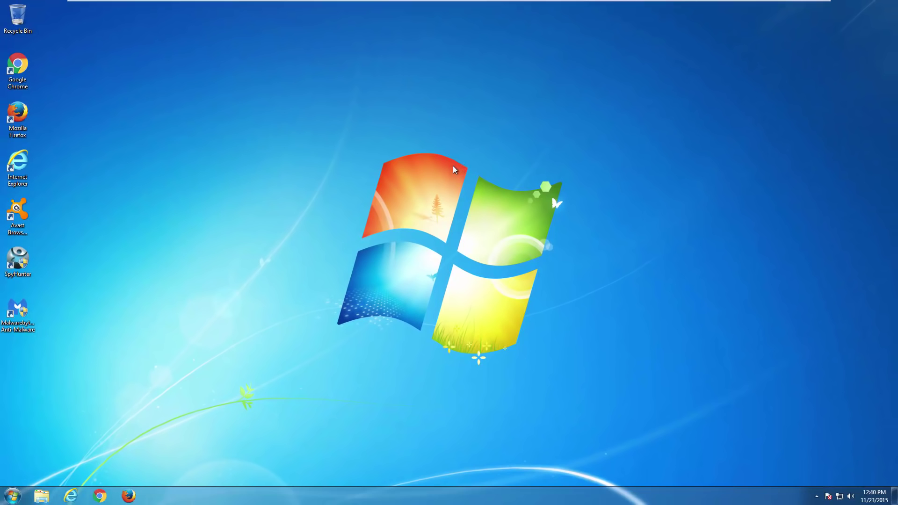
{"action": "right_click", "coordinate": [14, 206]}
{"action": "left_click", "coordinate": [38, 242]}
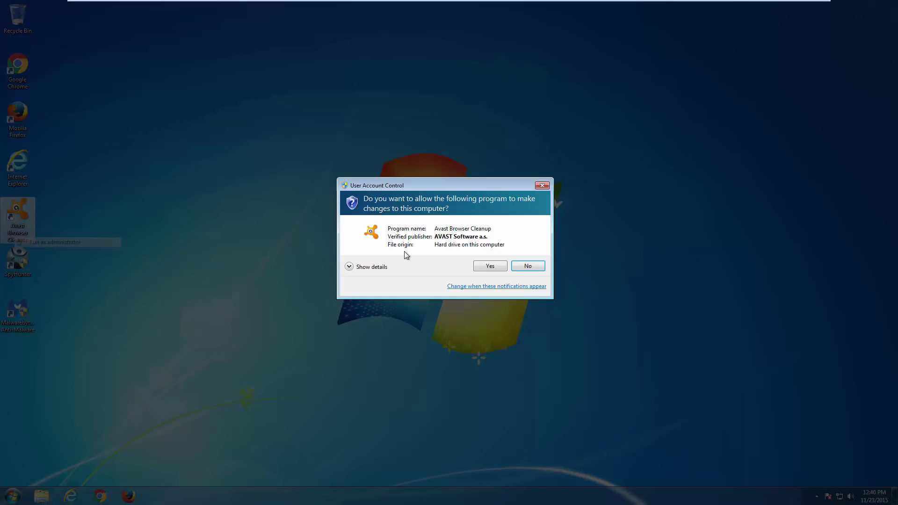
{"action": "left_click", "coordinate": [489, 266]}
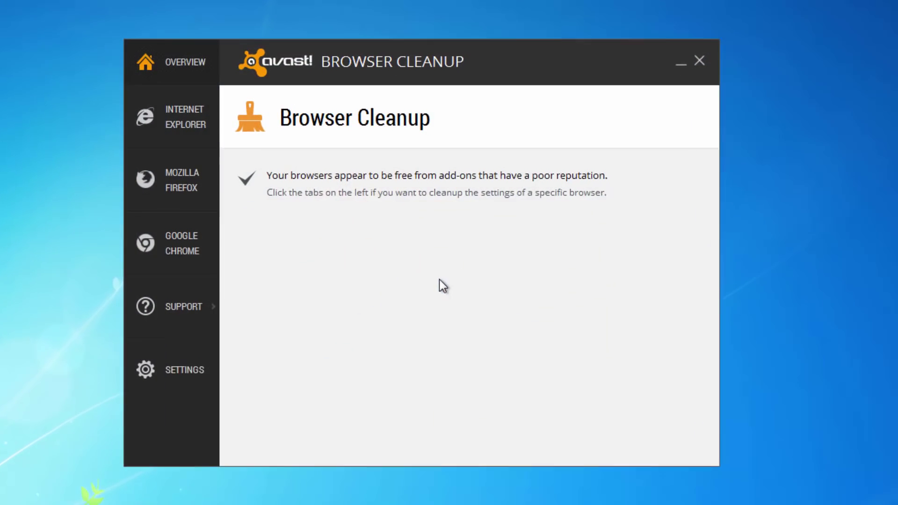
Review the add-ons for Internet Explorer, Firefox and Chrome, including well-rated ones.
{"action": "left_click", "coordinate": [286, 146]}
{"action": "left_click", "coordinate": [177, 172]}
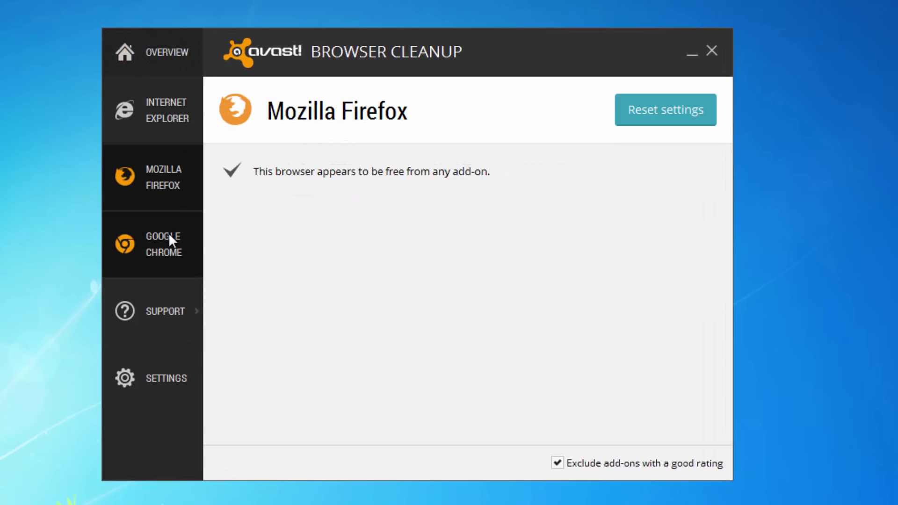
{"action": "left_click", "coordinate": [168, 233]}
{"action": "left_click", "coordinate": [167, 126]}
{"action": "left_click", "coordinate": [557, 463]}
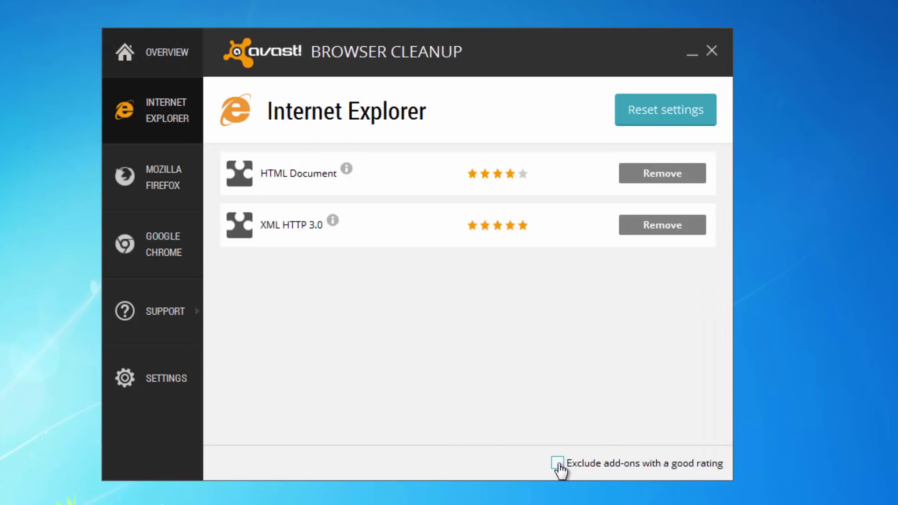
{"action": "left_click", "coordinate": [181, 175]}
{"action": "left_click", "coordinate": [165, 220]}
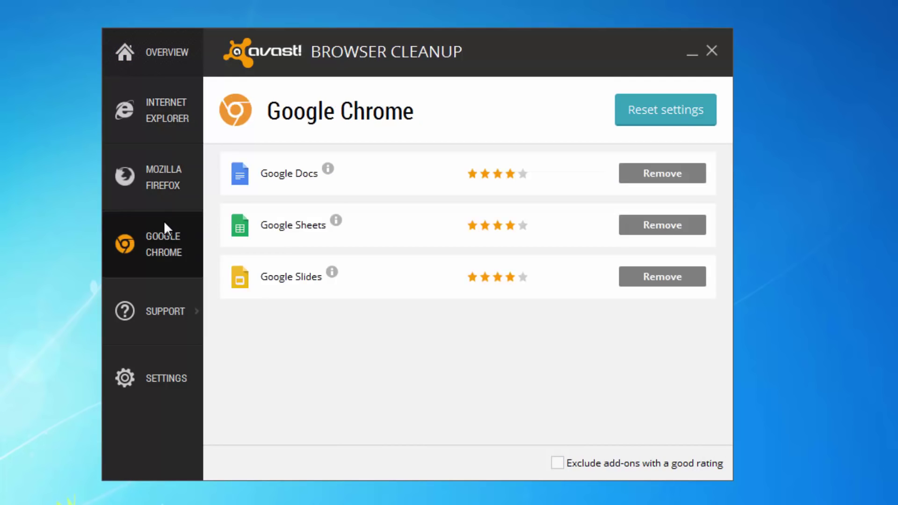
{"action": "left_click", "coordinate": [146, 114]}
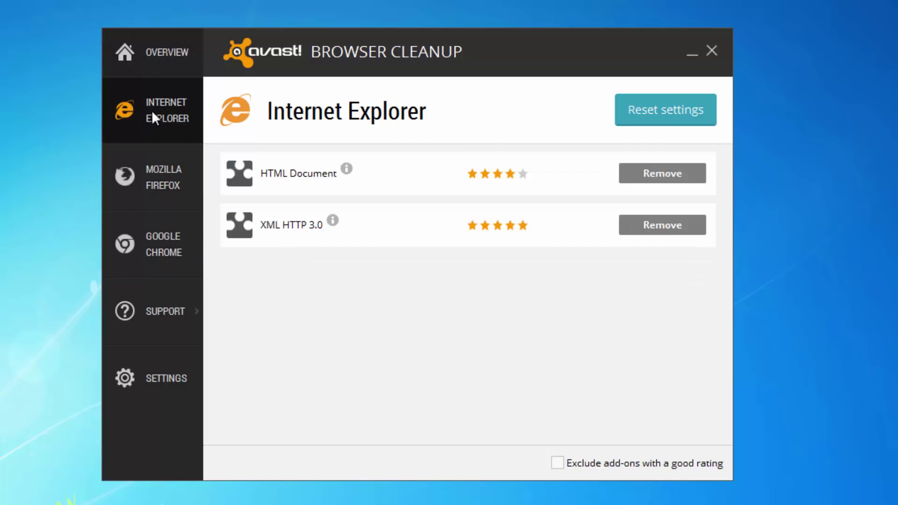
Reset Internet Explorer's settings with Google as search provider and homepage.
{"action": "left_click", "coordinate": [652, 111]}
{"action": "left_click", "coordinate": [261, 266]}
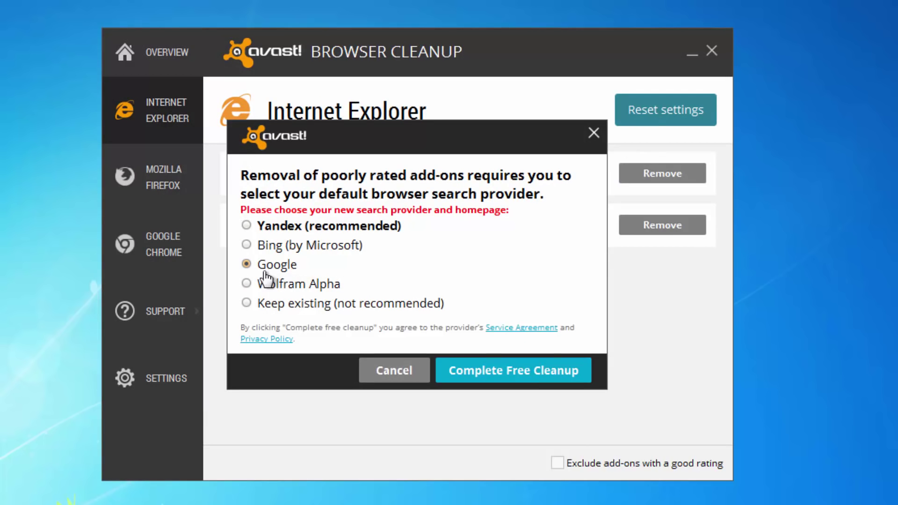
{"action": "left_click", "coordinate": [512, 371]}
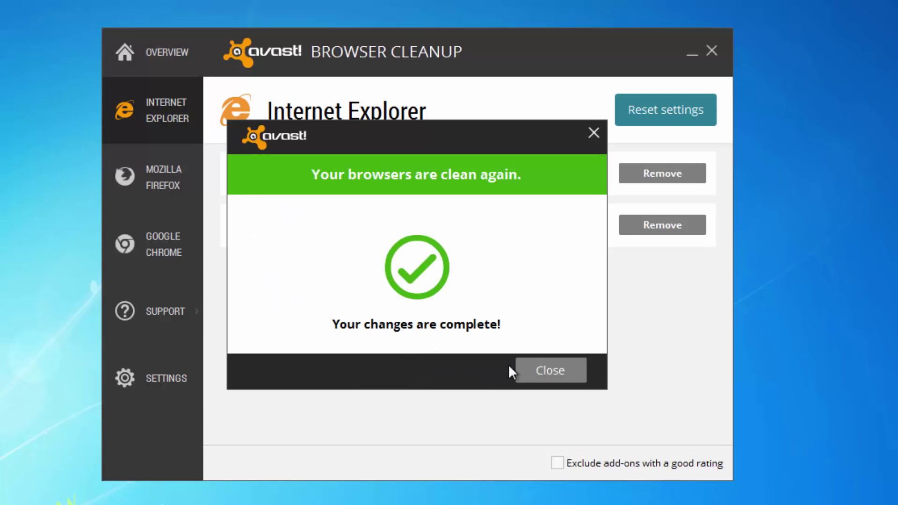
Reset Firefox's settings with Google as search provider and homepage.
{"action": "left_click", "coordinate": [535, 371]}
{"action": "left_click", "coordinate": [152, 192]}
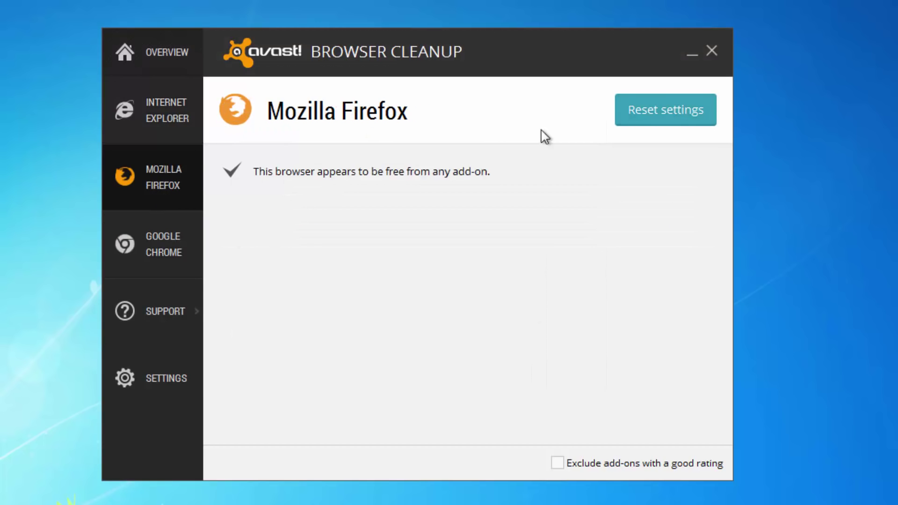
{"action": "left_click", "coordinate": [657, 120]}
{"action": "left_click", "coordinate": [249, 263]}
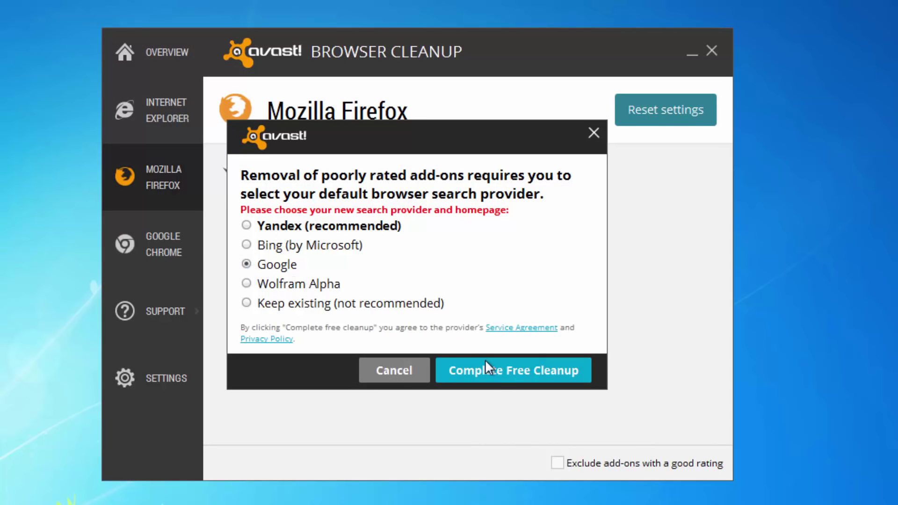
{"action": "left_click", "coordinate": [488, 371]}
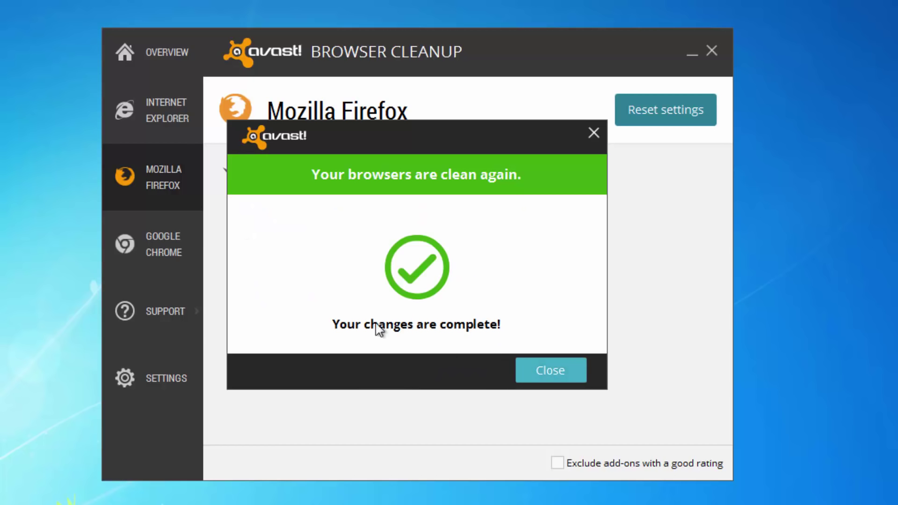
Reset Chrome's settings with Google as search provider, then close Avast Browser Cleanup.
{"action": "left_click", "coordinate": [558, 377]}
{"action": "left_click", "coordinate": [142, 237]}
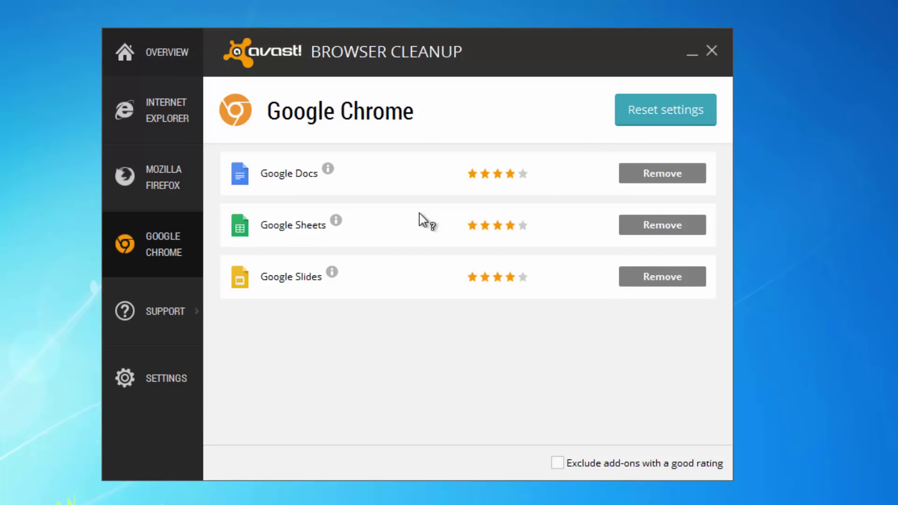
{"action": "left_click", "coordinate": [637, 117]}
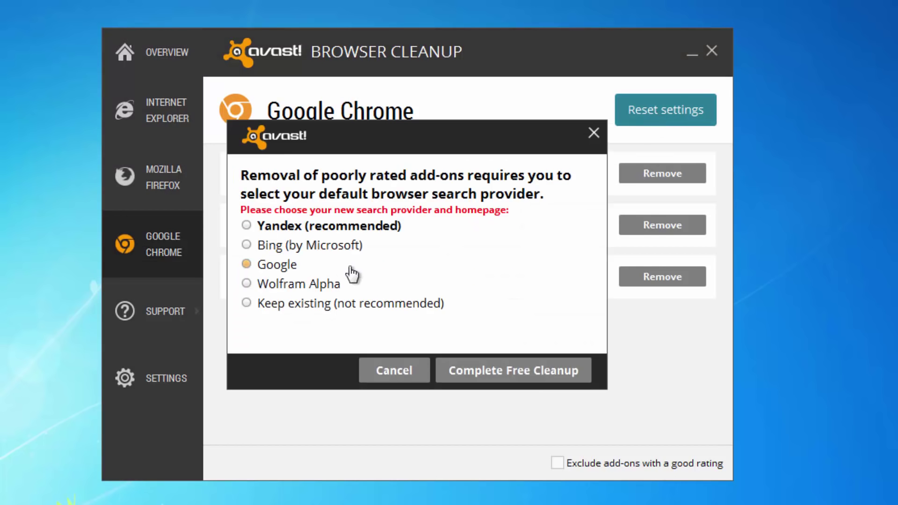
{"action": "left_click", "coordinate": [246, 264]}
{"action": "left_click", "coordinate": [523, 384]}
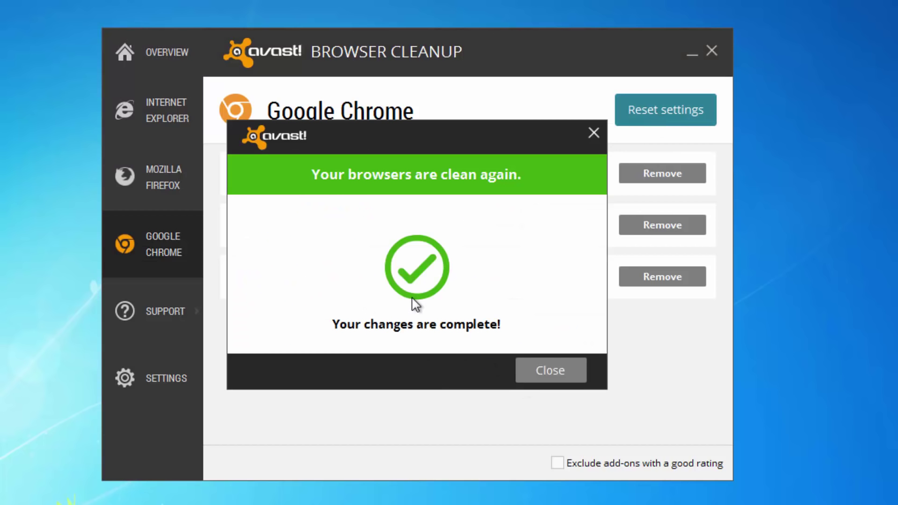
{"action": "left_click", "coordinate": [521, 377]}
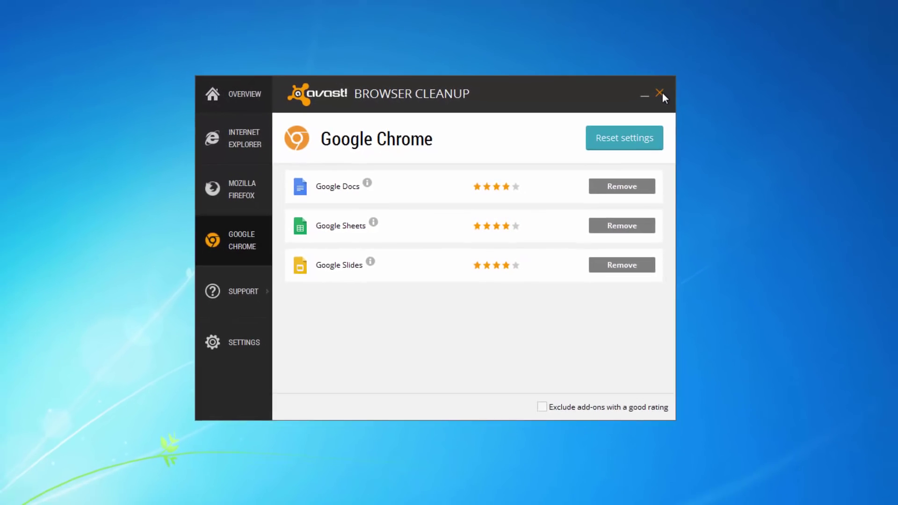
{"action": "left_click", "coordinate": [705, 55]}
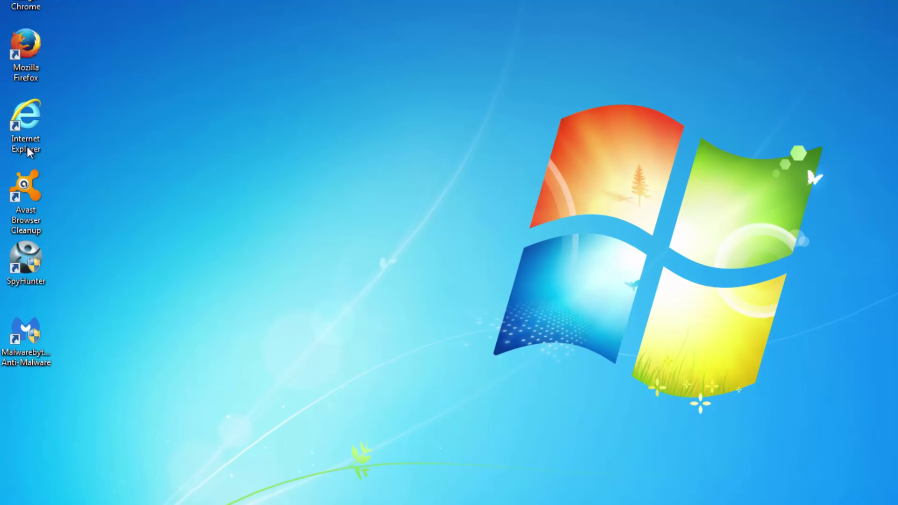
{"action": "right_click", "coordinate": [29, 152]}
{"action": "left_click", "coordinate": [76, 356]}
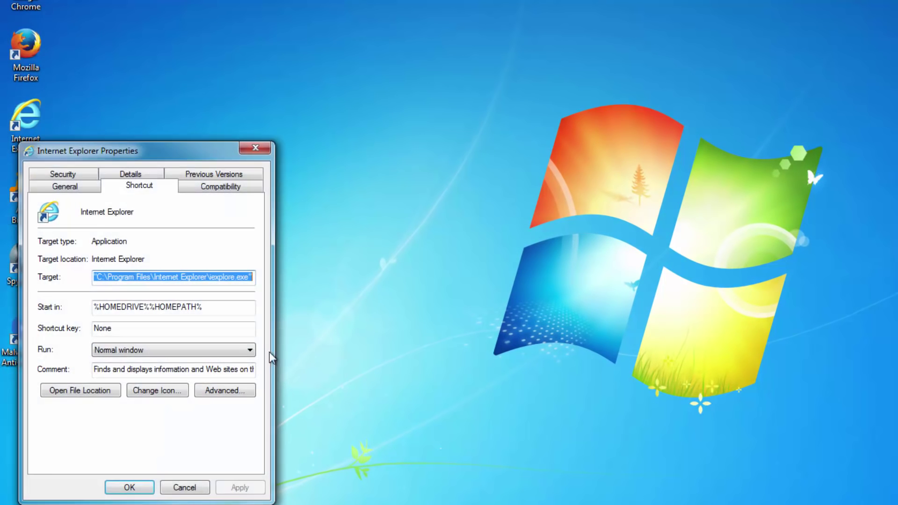
{"action": "left_click_drag", "start_coordinate": [186, 160], "coordinate": [475, 129]}
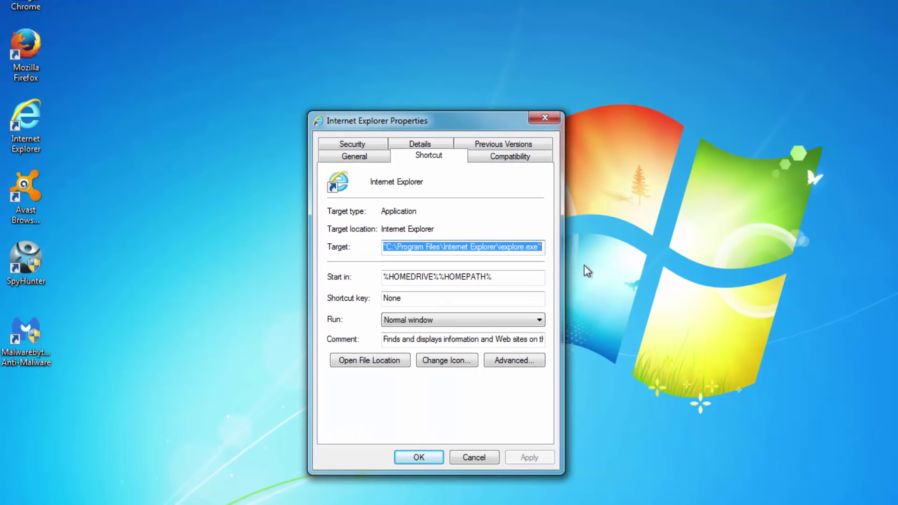
{"action": "left_click", "coordinate": [545, 248]}
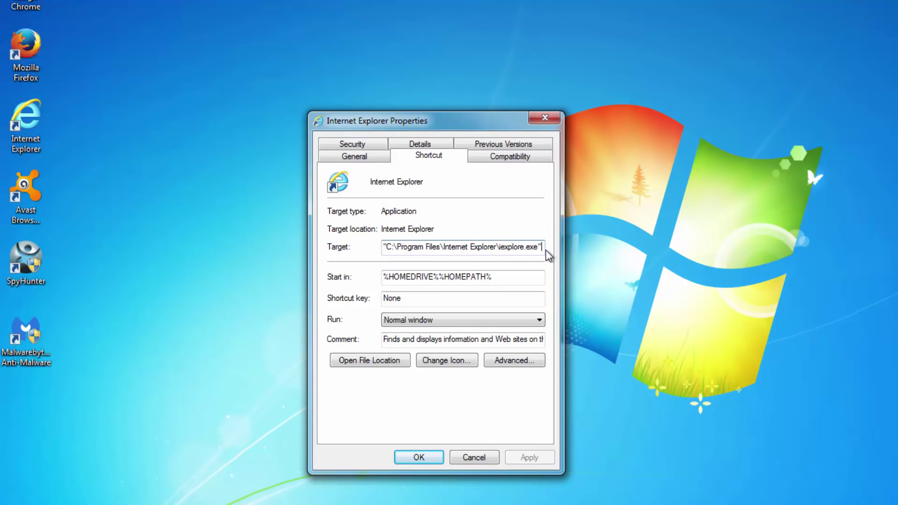
{"action": "type", "text": "http"}
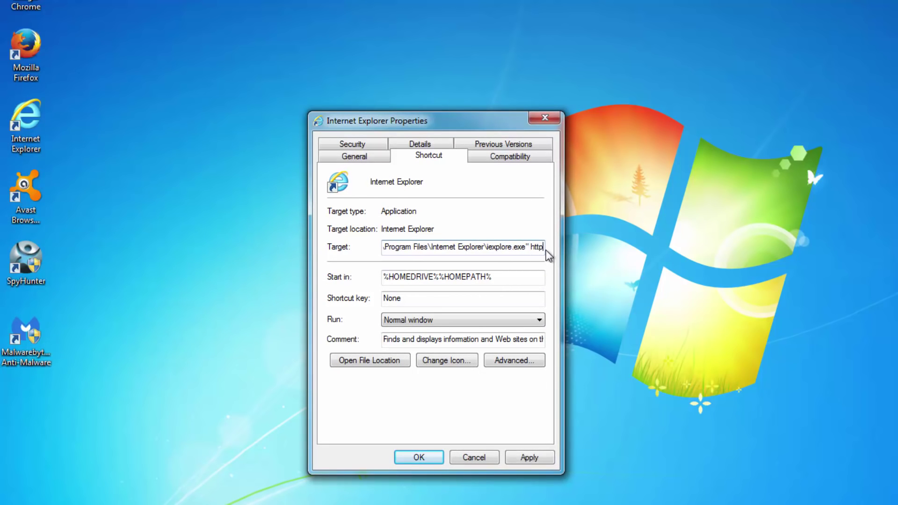
{"action": "type", "text": "://"}
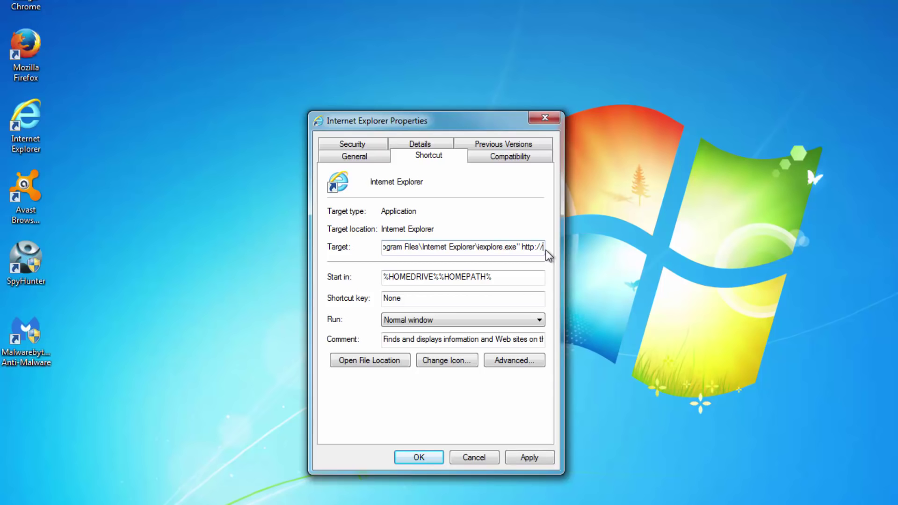
{"action": "type", "text": "www."}
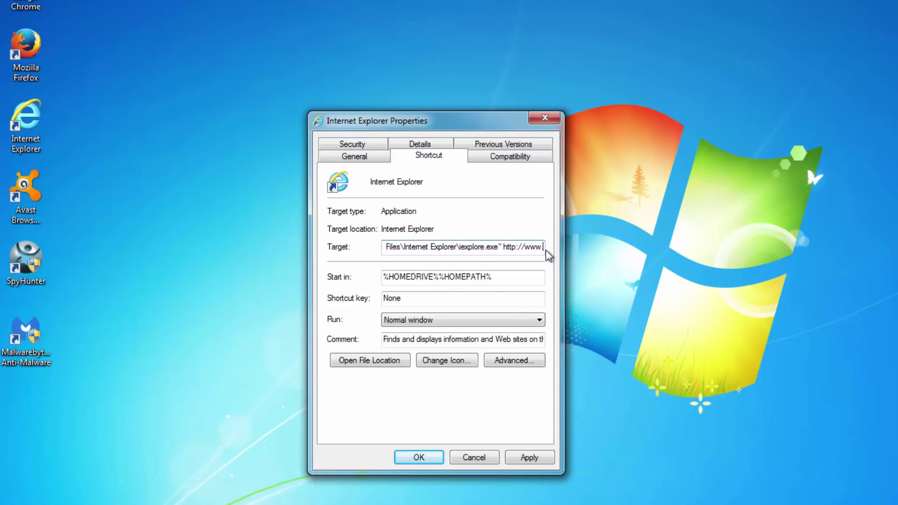
{"action": "type", "text": "istartpa"}
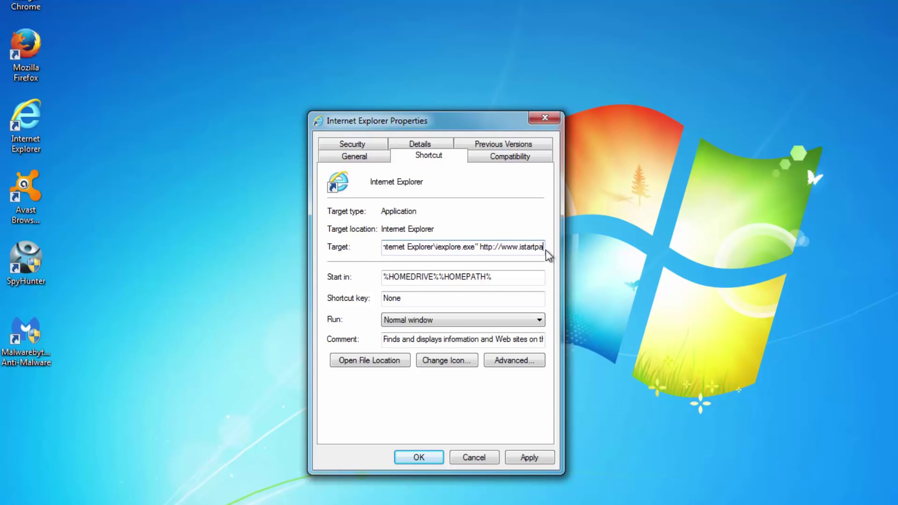
{"action": "type", "text": "geing.co"}
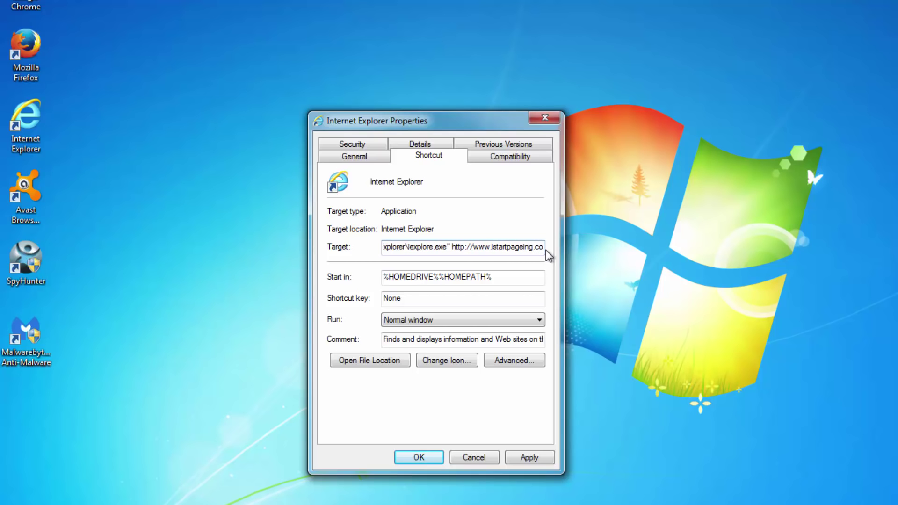
{"action": "type", "text": "m"}
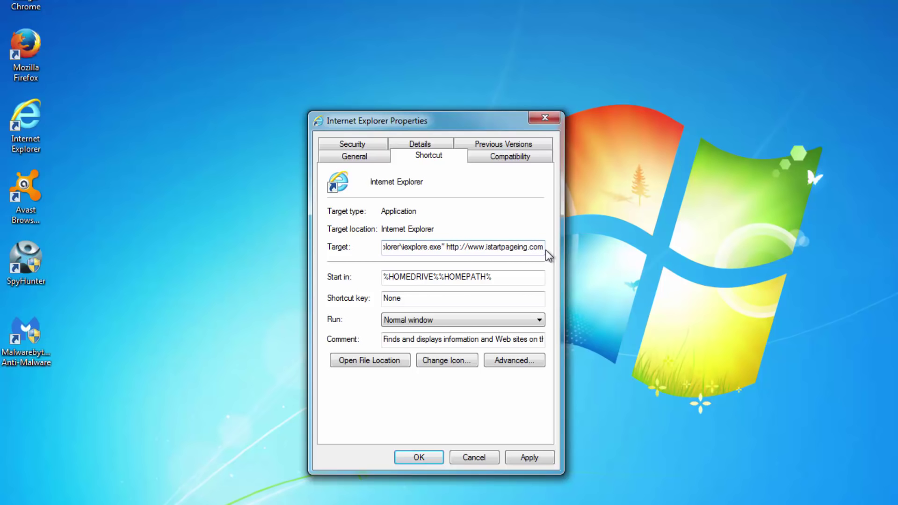
{"action": "left_click", "coordinate": [529, 458]}
{"action": "left_click", "coordinate": [418, 457]}
{"action": "double_click", "coordinate": [41, 135]}
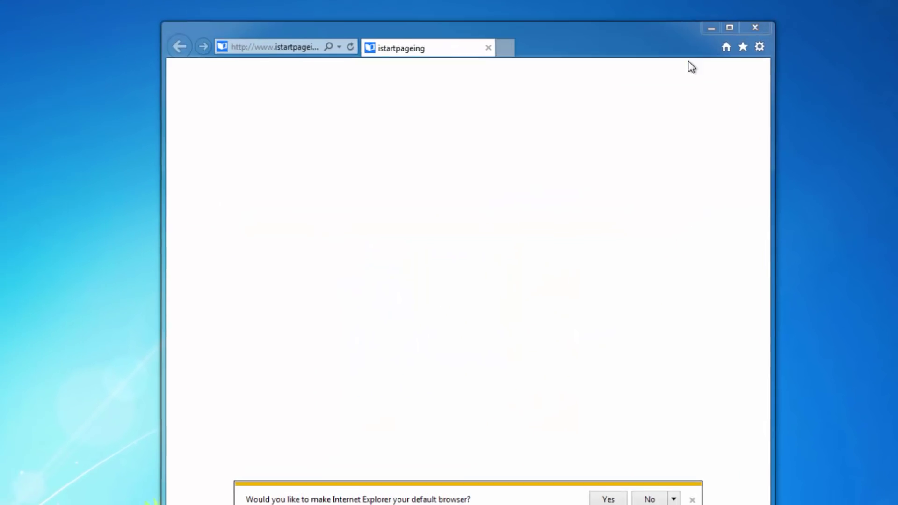
Delete the istartpageing URL from the Internet Explorer shortcut's Target and apply.
{"action": "left_click", "coordinate": [647, 49]}
{"action": "right_click", "coordinate": [41, 146]}
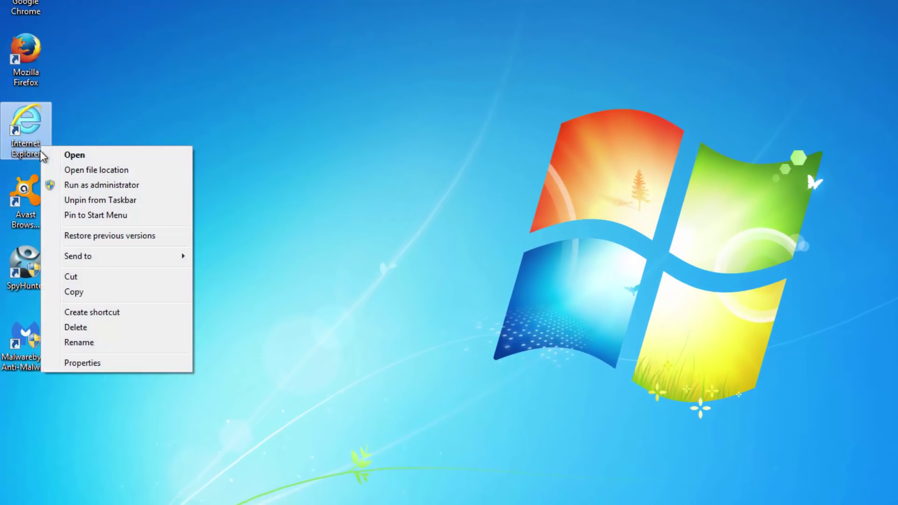
{"action": "left_click", "coordinate": [82, 362]}
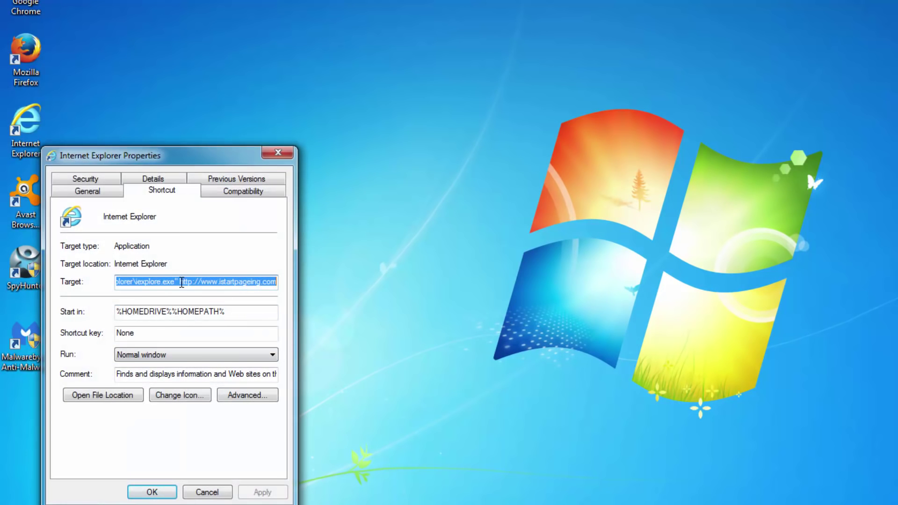
{"action": "left_click_drag", "start_coordinate": [182, 282], "coordinate": [284, 285]}
{"action": "key", "text": "Delete"}
{"action": "left_click", "coordinate": [263, 492]}
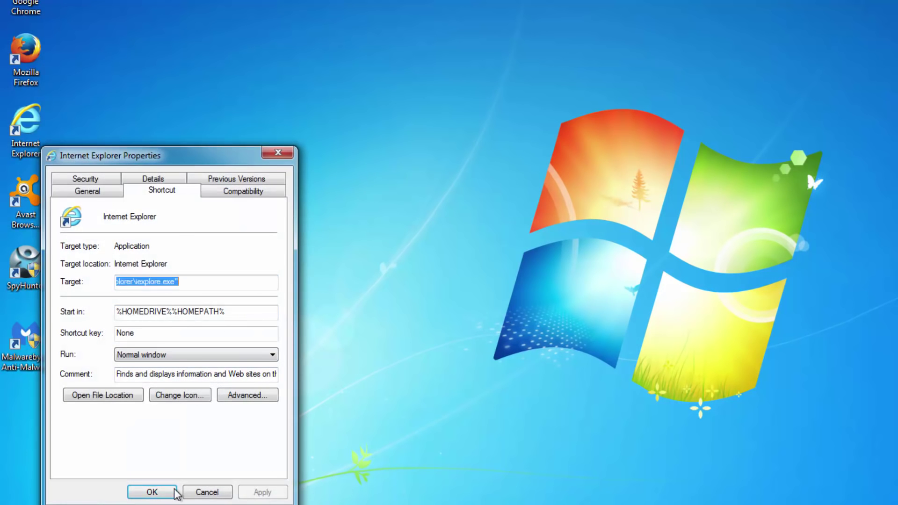
{"action": "left_click", "coordinate": [174, 492]}
Check that the Firefox and Chrome shortcut targets point only to their programs.
{"action": "right_click", "coordinate": [21, 73]}
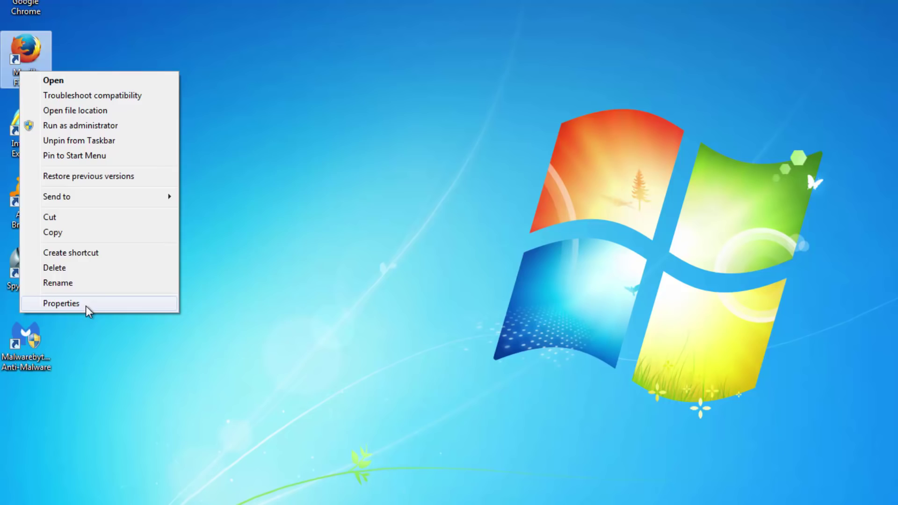
{"action": "left_click", "coordinate": [61, 304]}
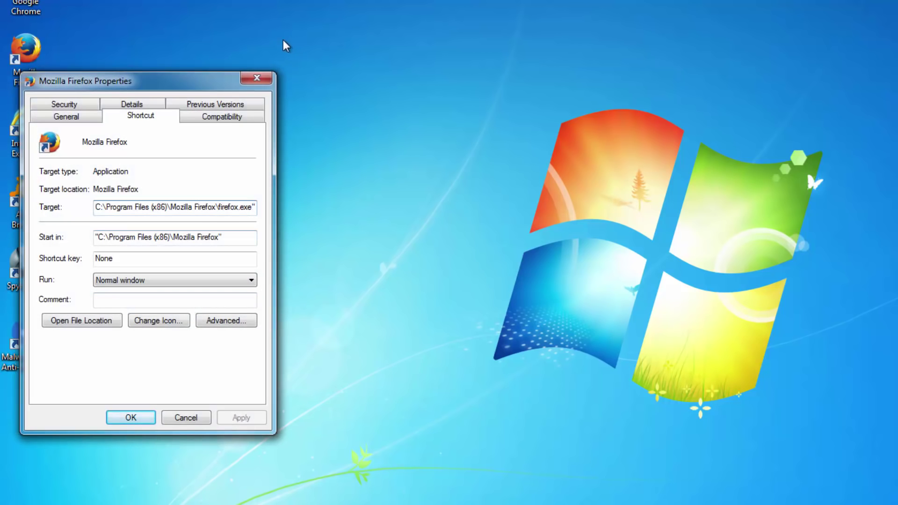
{"action": "left_click", "coordinate": [257, 78]}
{"action": "right_click", "coordinate": [26, 13]}
{"action": "left_click", "coordinate": [90, 240]}
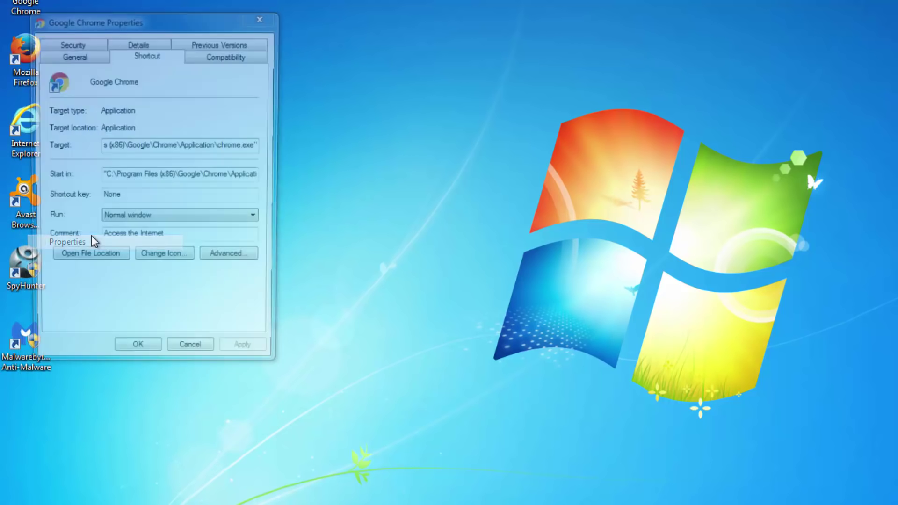
{"action": "left_click", "coordinate": [263, 17]}
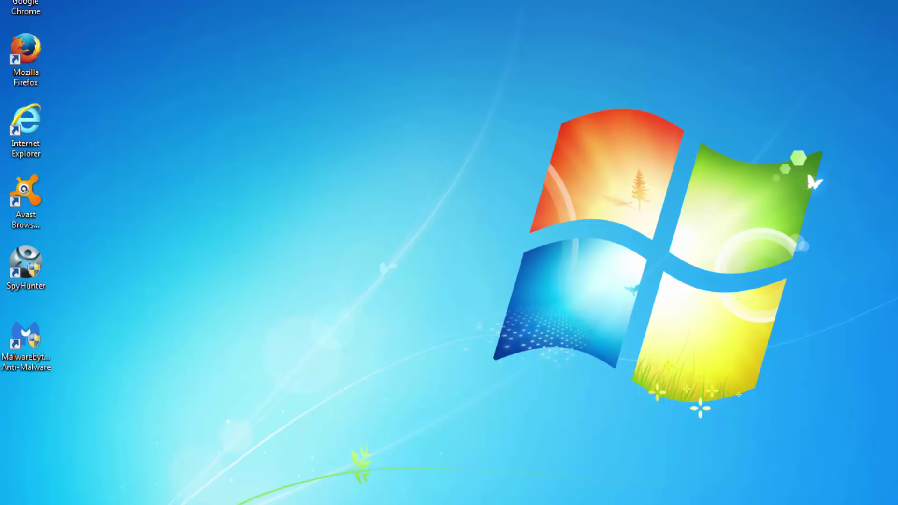
Show hidden files and protected operating system files via Folder Options, then select Local Disk (C:).
{"action": "key", "text": "super"}
{"action": "left_click", "coordinate": [208, 410]}
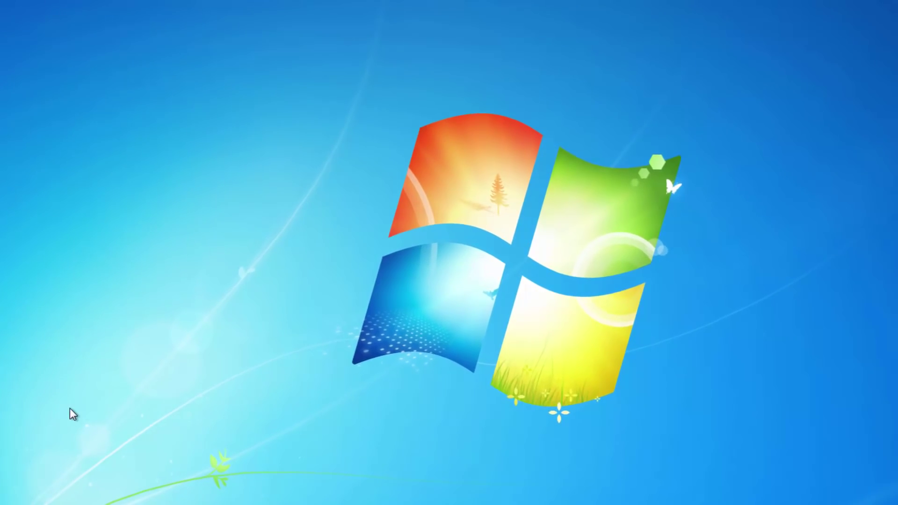
{"action": "left_click", "coordinate": [78, 77]}
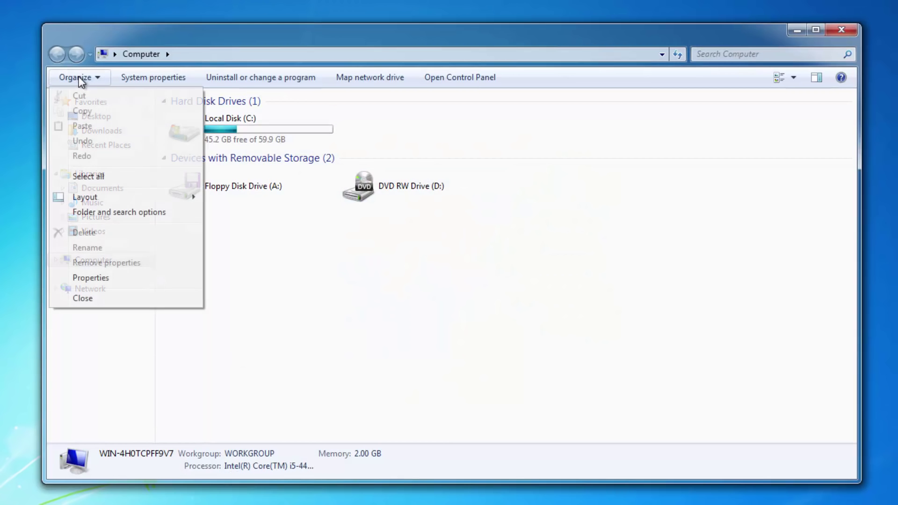
{"action": "left_click", "coordinate": [104, 213]}
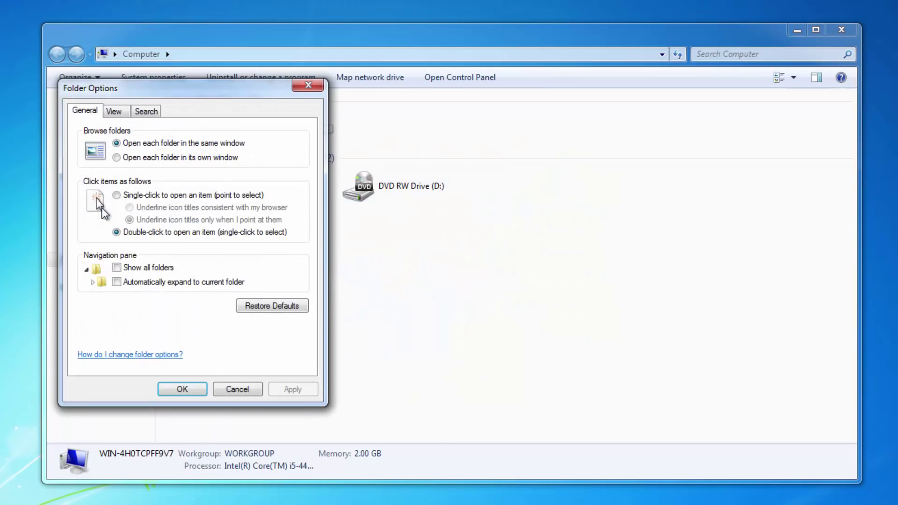
{"action": "left_click", "coordinate": [115, 116]}
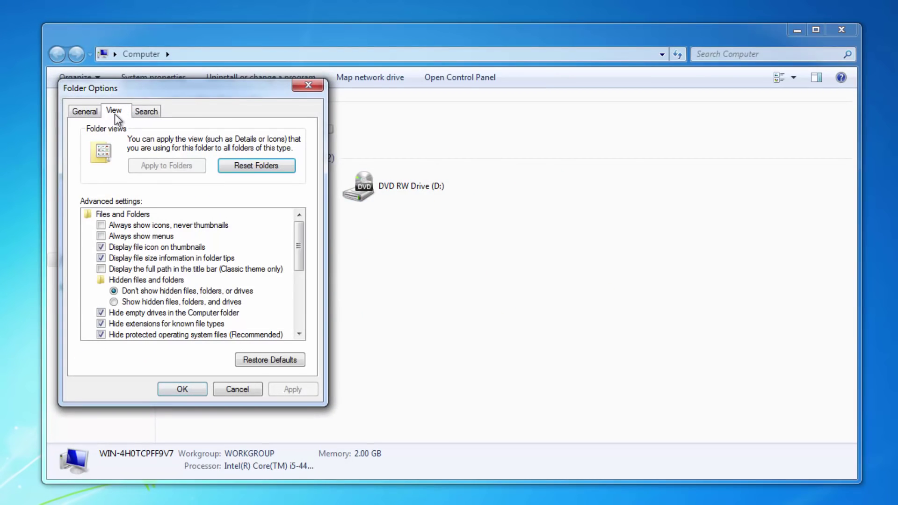
{"action": "left_click", "coordinate": [133, 301]}
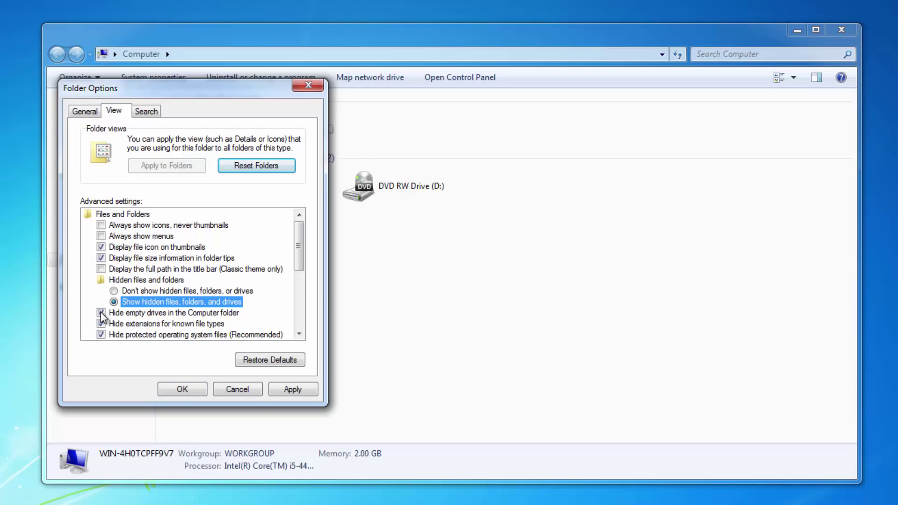
{"action": "left_click", "coordinate": [101, 334]}
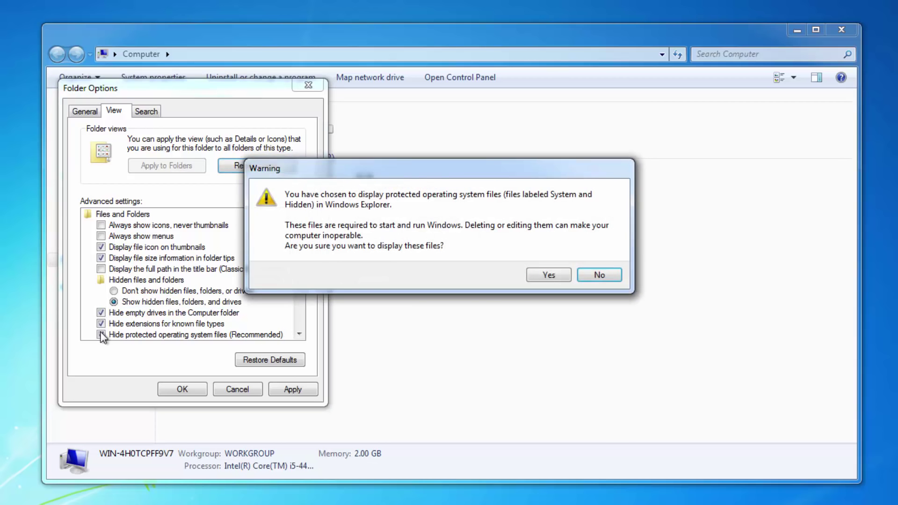
{"action": "left_click", "coordinate": [566, 275]}
{"action": "left_click", "coordinate": [294, 390]}
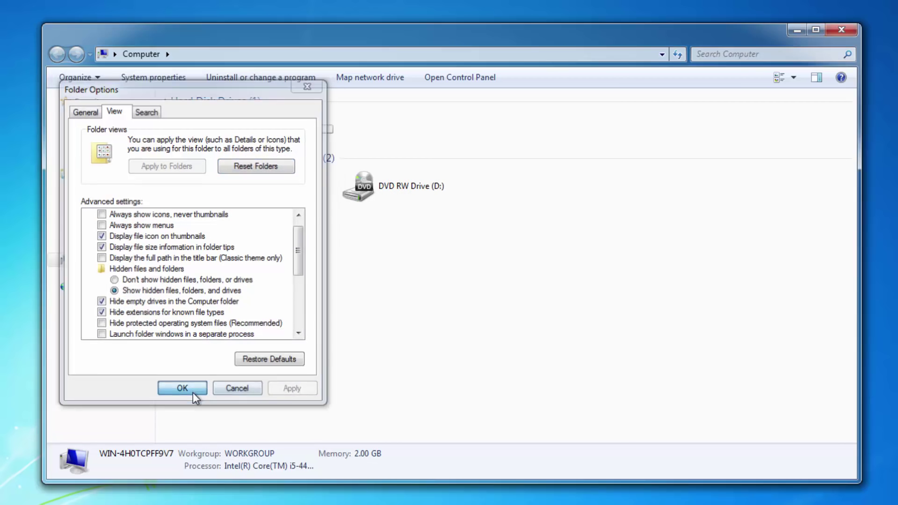
{"action": "left_click", "coordinate": [192, 391]}
{"action": "left_click", "coordinate": [221, 123]}
Navigate to C:\Users\Test\AppData\Local\Temp and check its full path.
{"action": "double_click", "coordinate": [221, 124]}
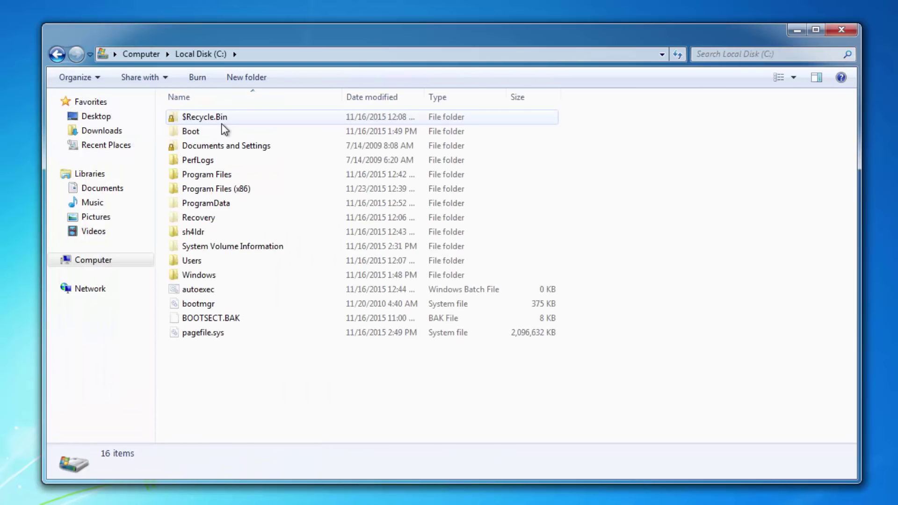
{"action": "double_click", "coordinate": [196, 262]}
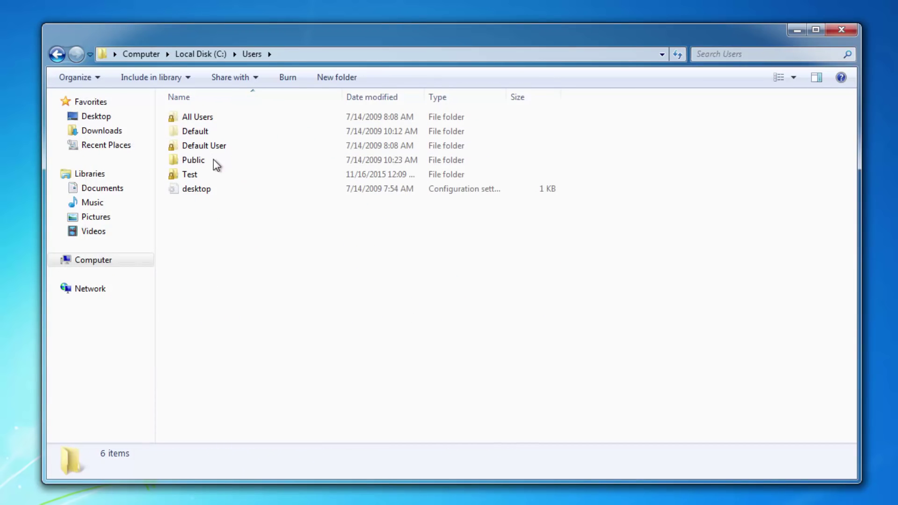
{"action": "double_click", "coordinate": [187, 175]}
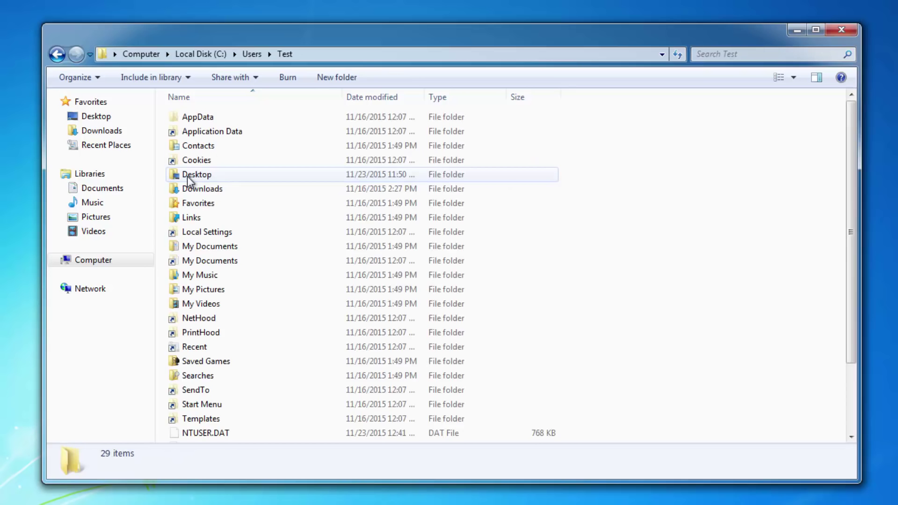
{"action": "double_click", "coordinate": [192, 117]}
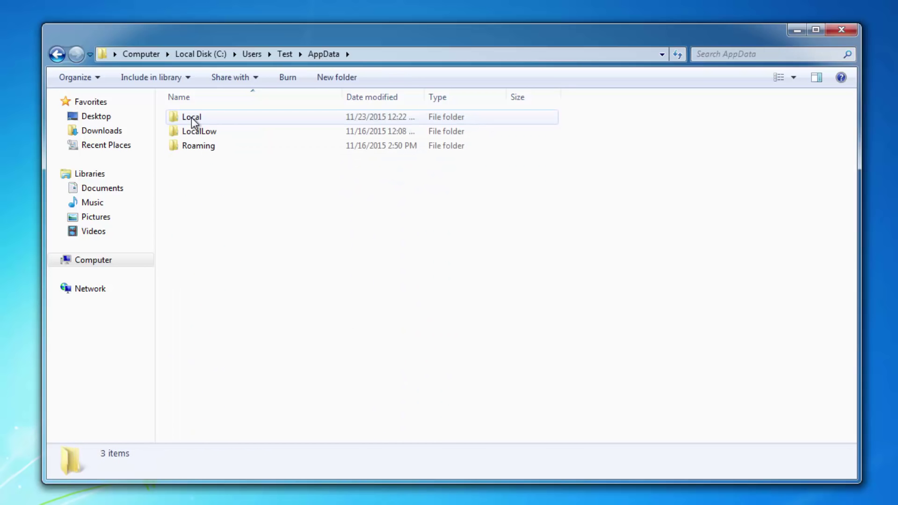
{"action": "double_click", "coordinate": [191, 117]}
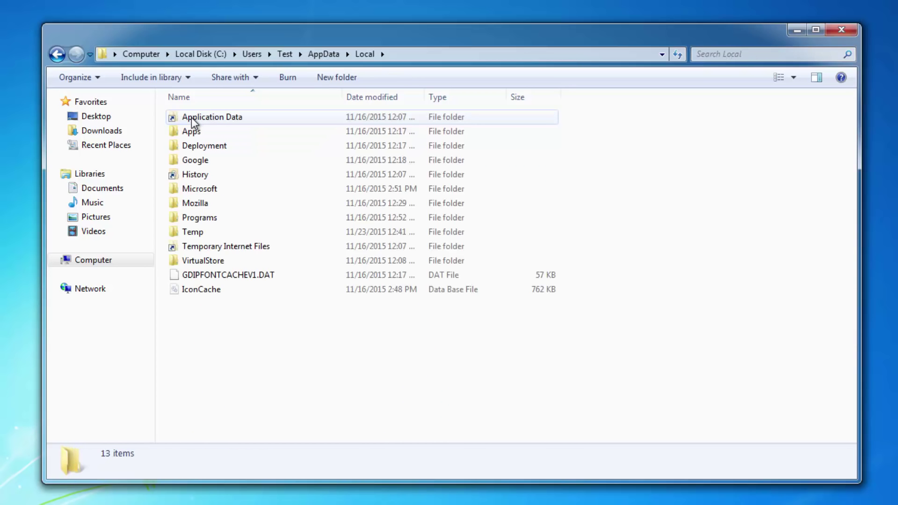
{"action": "double_click", "coordinate": [192, 231]}
{"action": "left_click", "coordinate": [192, 232]}
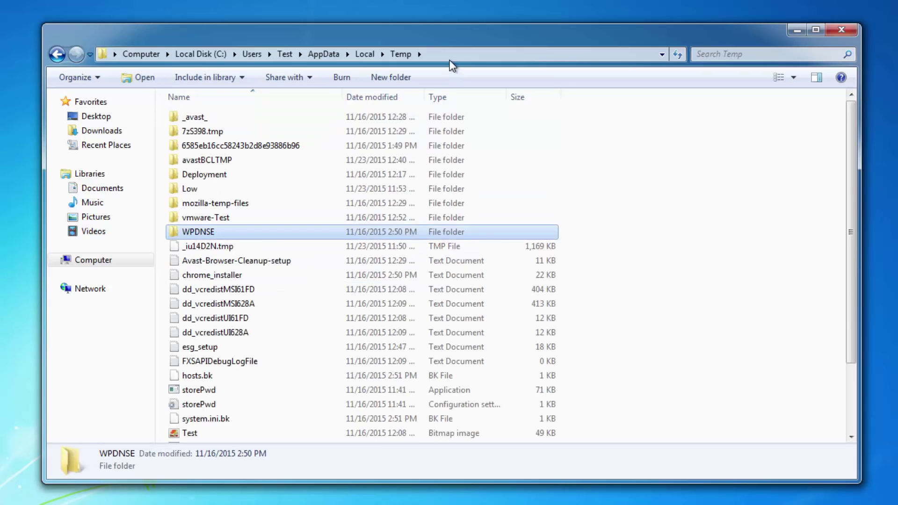
{"action": "left_click", "coordinate": [440, 55]}
{"action": "left_click", "coordinate": [269, 59]}
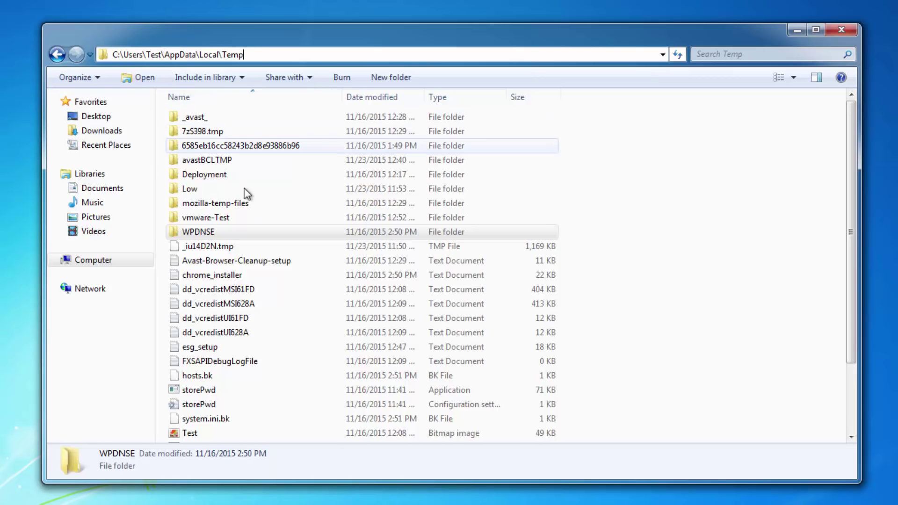
{"action": "left_click", "coordinate": [681, 313]}
Delete everything in Temp, skipping the in-use items, and close the window.
{"action": "key", "text": "ctrl+a"}
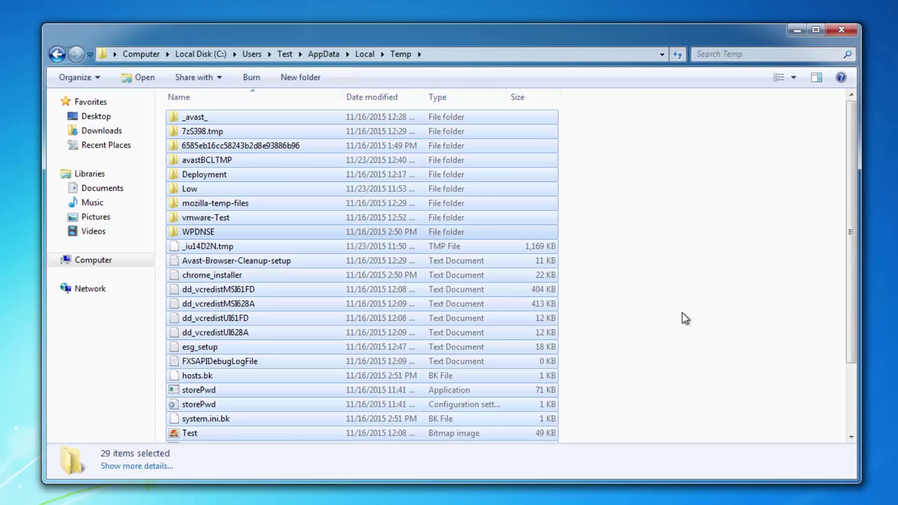
{"action": "key", "text": "Delete"}
{"action": "key", "text": "Return"}
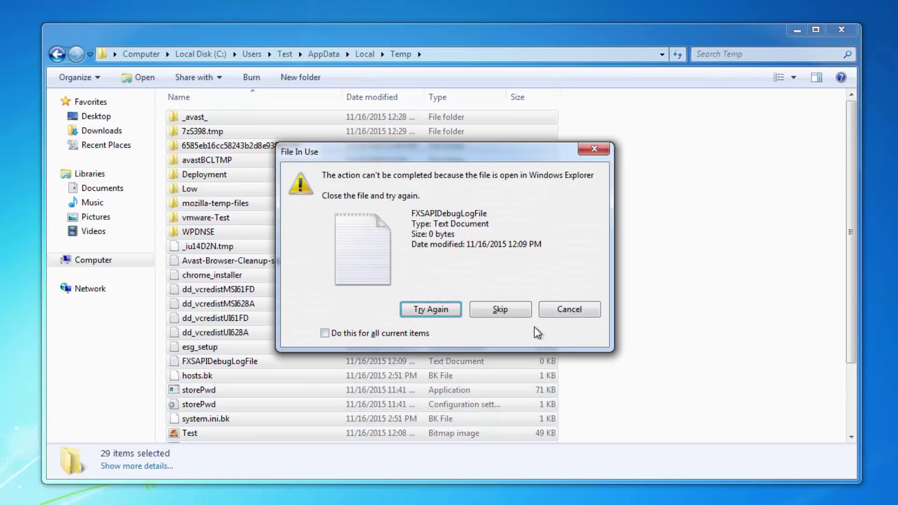
{"action": "left_click", "coordinate": [510, 308]}
{"action": "left_click", "coordinate": [502, 306]}
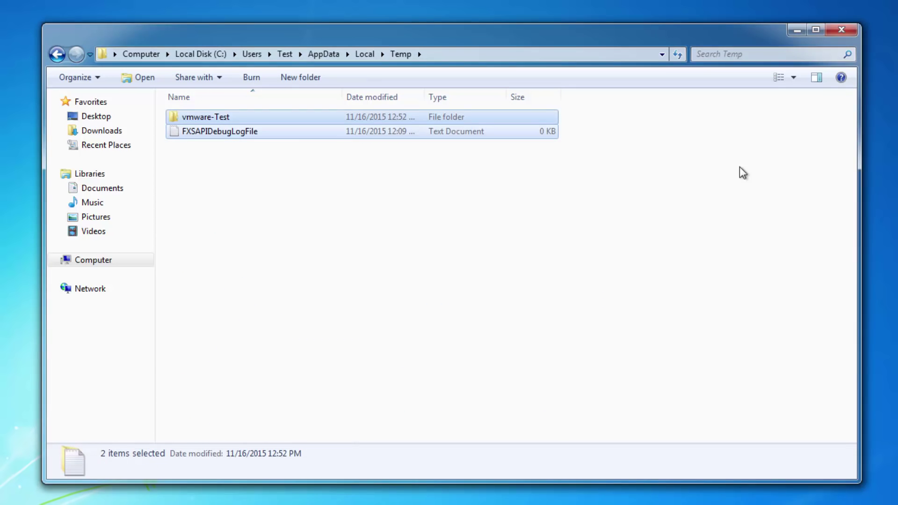
{"action": "left_click", "coordinate": [841, 29]}
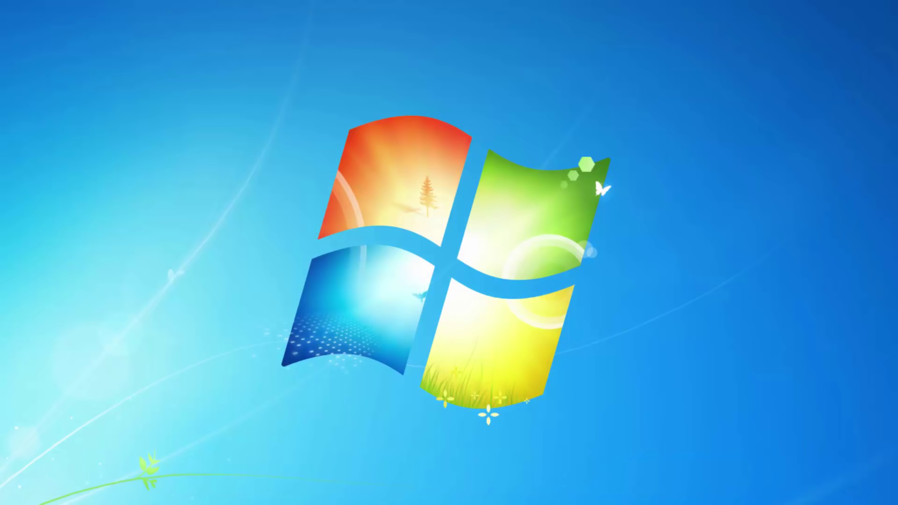
In Folder Options from Computer, stop showing hidden files, folders and drives, hide protected system files, then close.
{"action": "key", "text": "super"}
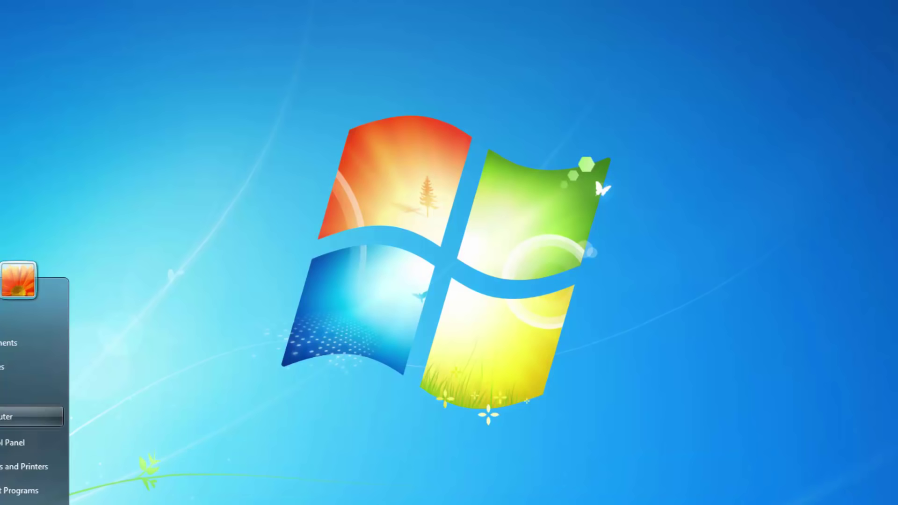
{"action": "left_click", "coordinate": [23, 415]}
{"action": "left_click", "coordinate": [91, 75]}
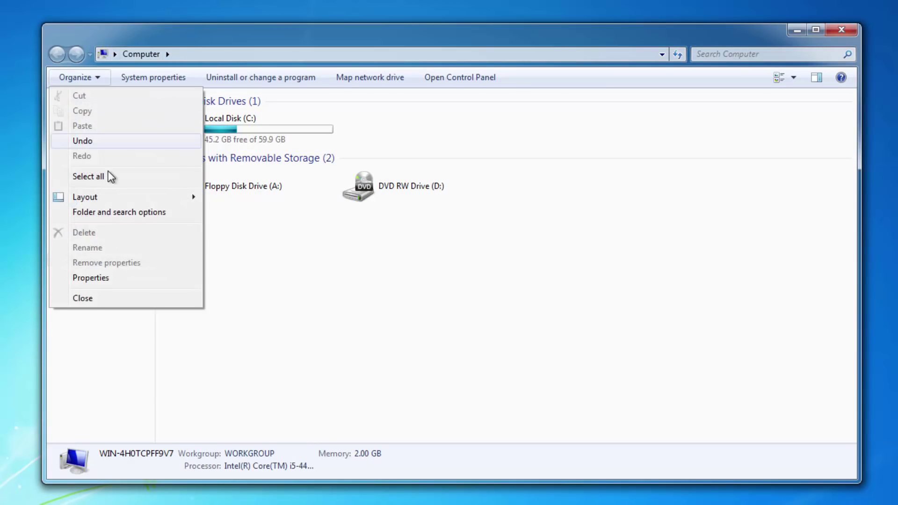
{"action": "left_click", "coordinate": [108, 214]}
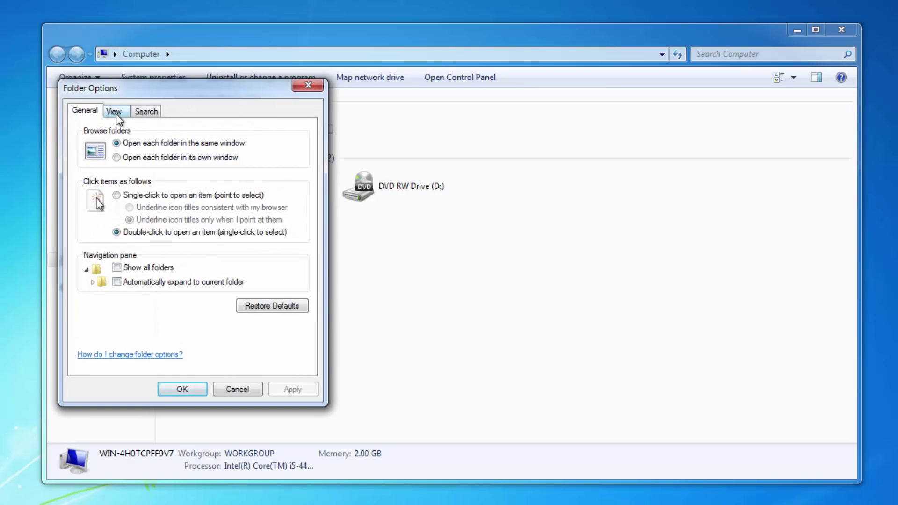
{"action": "left_click", "coordinate": [117, 116]}
{"action": "left_click", "coordinate": [113, 290]}
{"action": "left_click", "coordinate": [100, 334]}
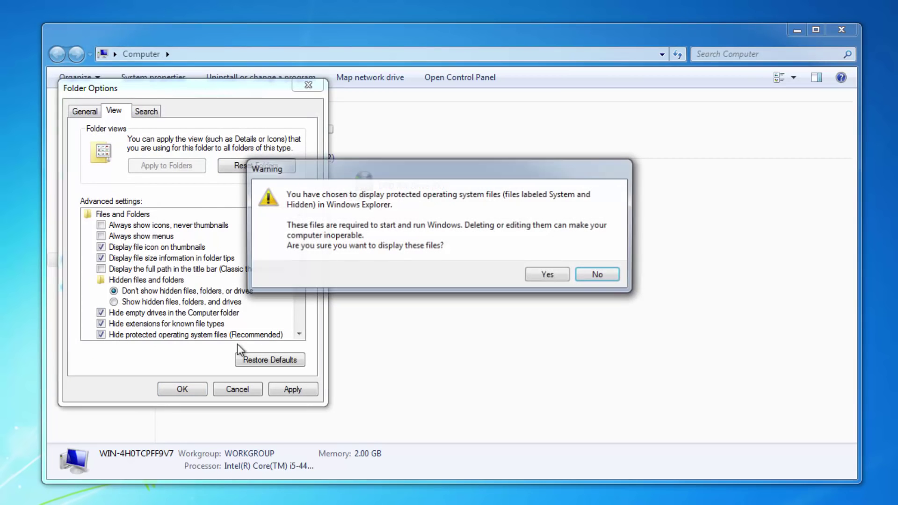
{"action": "left_click", "coordinate": [544, 276]}
{"action": "left_click", "coordinate": [315, 390]}
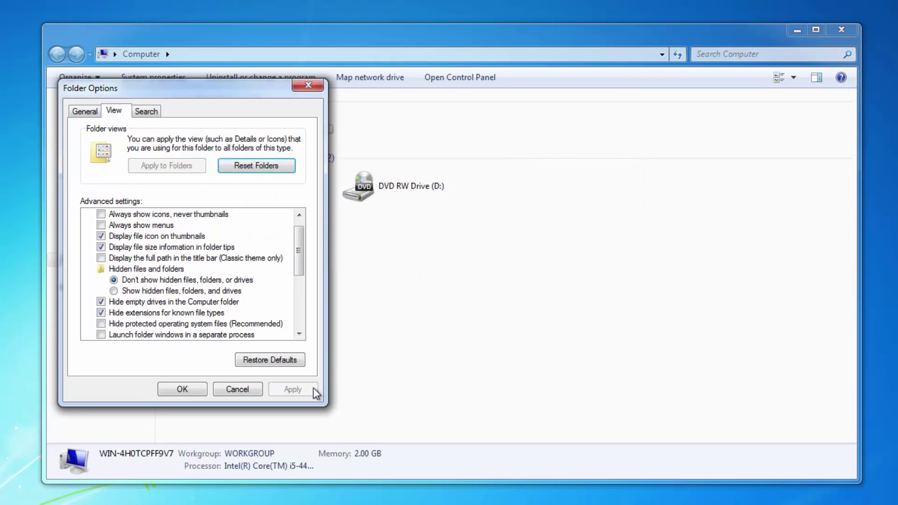
{"action": "left_click", "coordinate": [174, 388]}
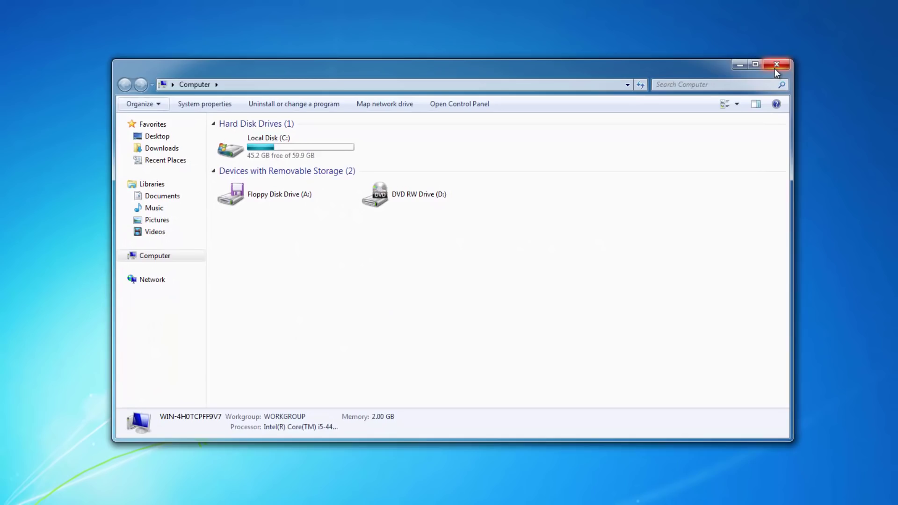
{"action": "left_click", "coordinate": [775, 67]}
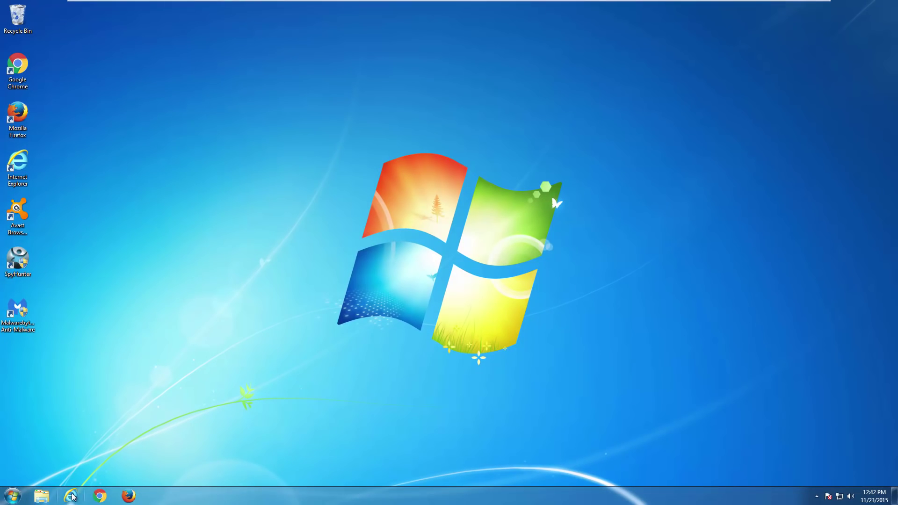
Launch Internet Explorer and set Bing as the default search provider in Manage Add-ons.
{"action": "left_click", "coordinate": [72, 495]}
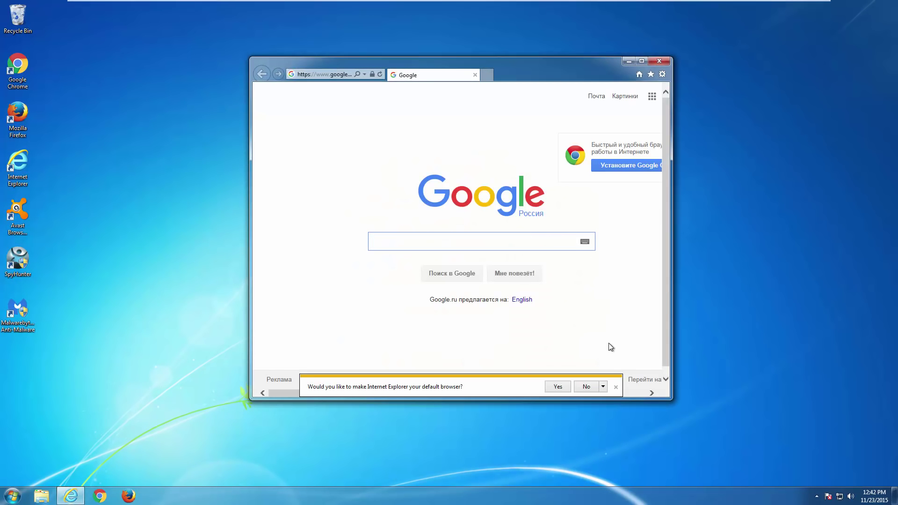
{"action": "left_click", "coordinate": [615, 387]}
{"action": "left_click", "coordinate": [662, 74]}
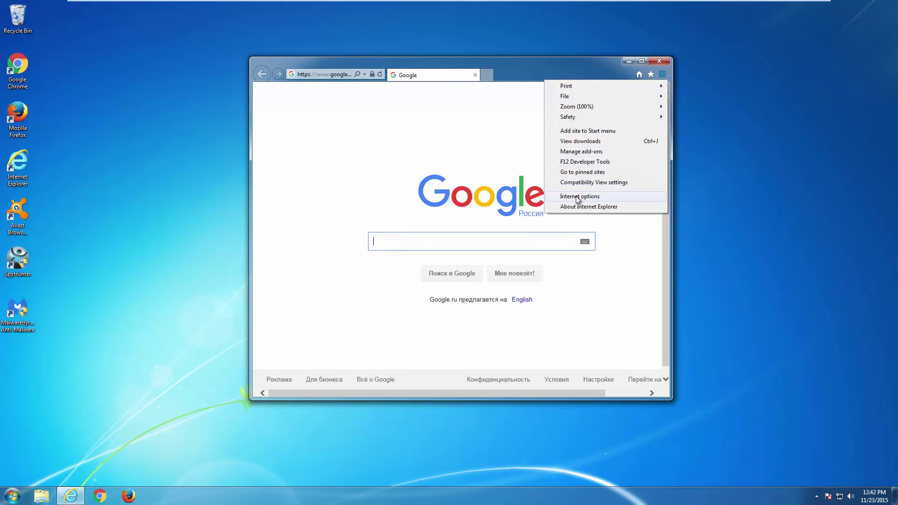
{"action": "left_click", "coordinate": [579, 155]}
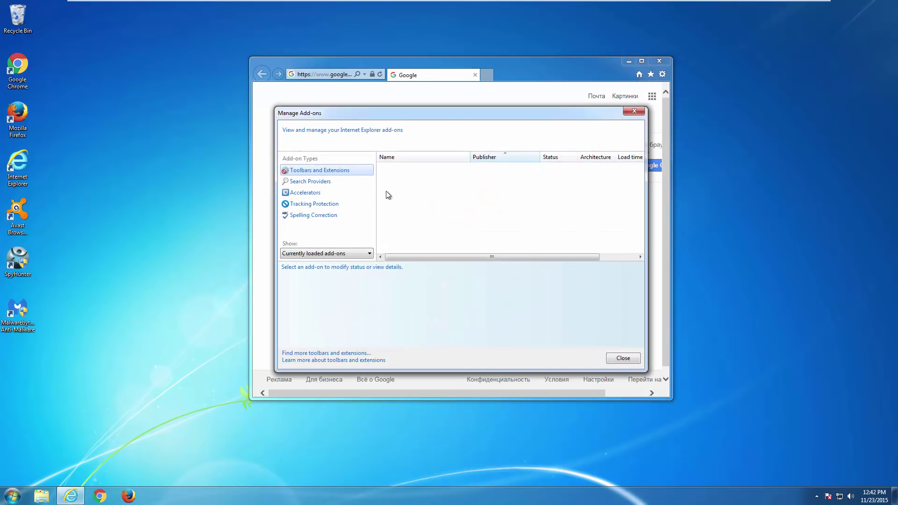
{"action": "left_click", "coordinate": [306, 182]}
{"action": "left_click", "coordinate": [403, 180]}
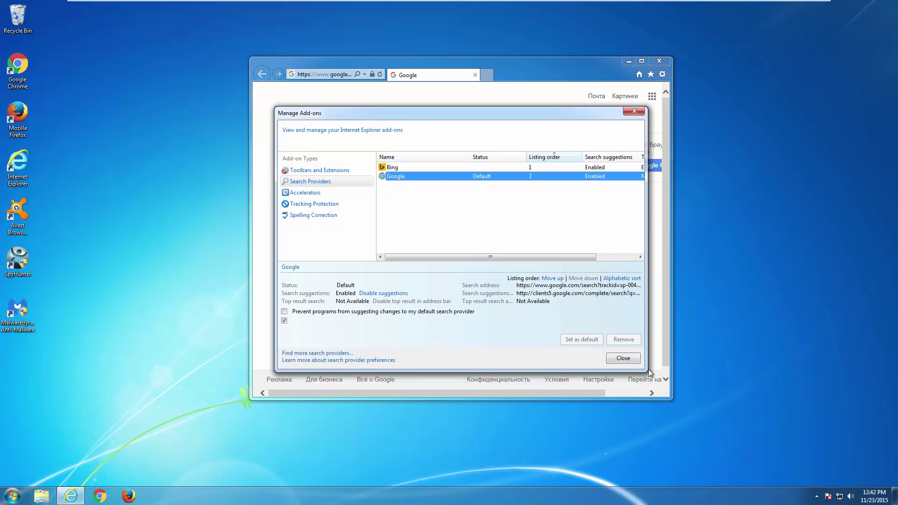
{"action": "left_click", "coordinate": [510, 168]}
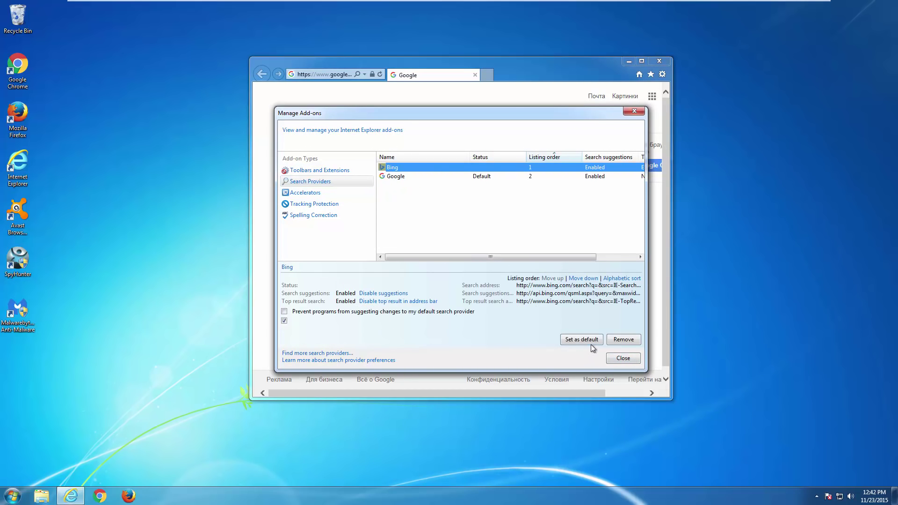
{"action": "left_click", "coordinate": [583, 340]}
{"action": "left_click", "coordinate": [617, 360]}
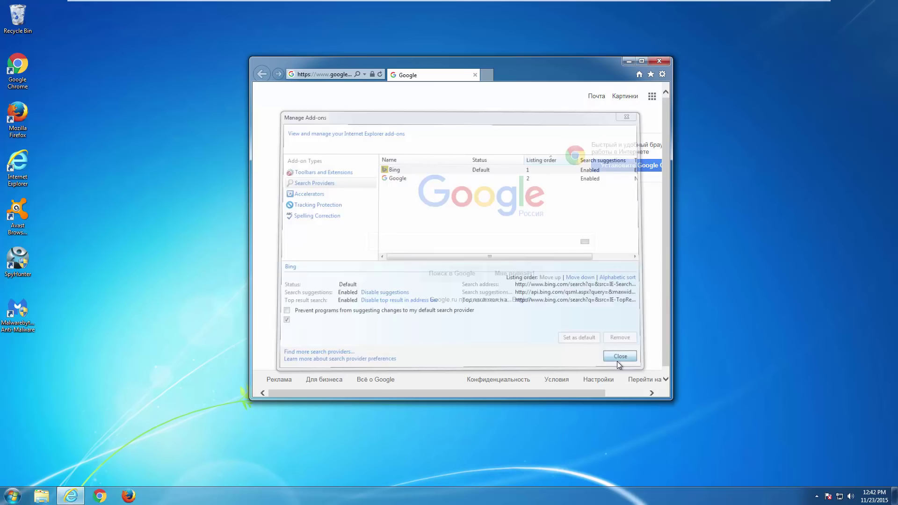
Remove the istartpageing tile from the new tab's Frequent sites and close Internet Explorer.
{"action": "left_click", "coordinate": [488, 76]}
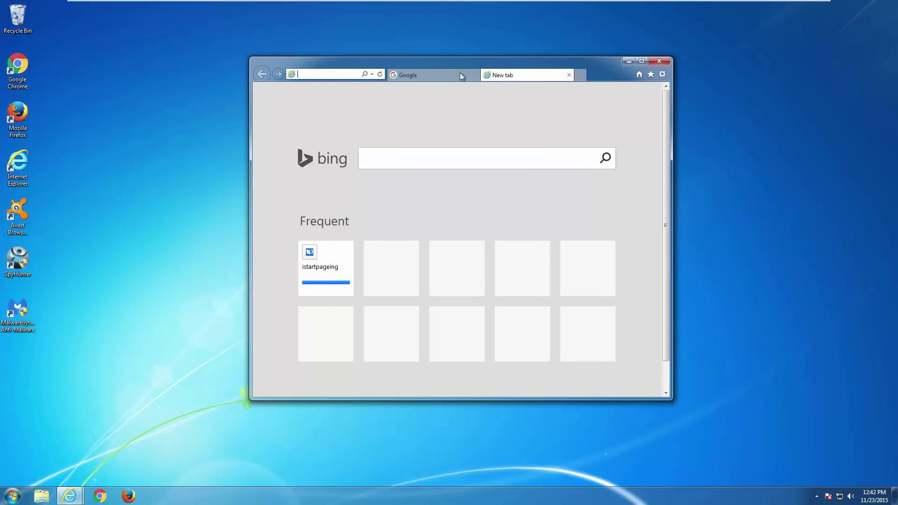
{"action": "left_click", "coordinate": [347, 249]}
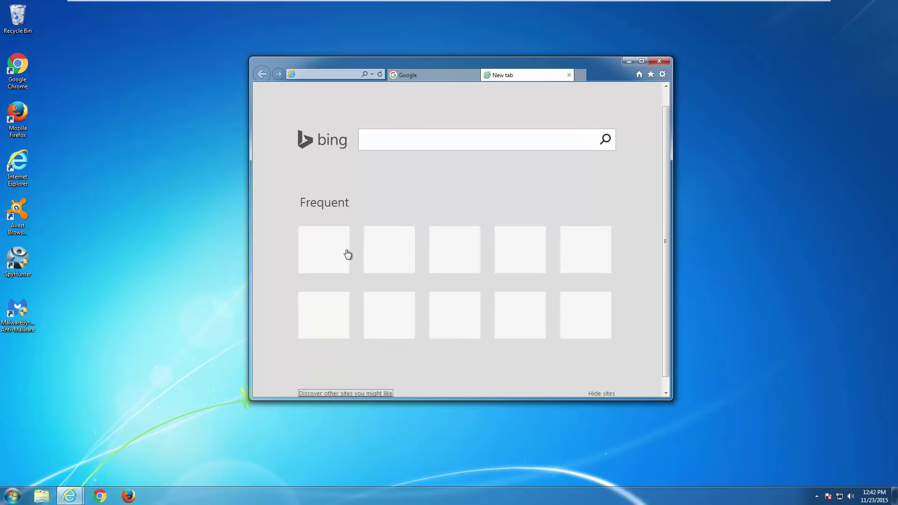
{"action": "left_click", "coordinate": [569, 75]}
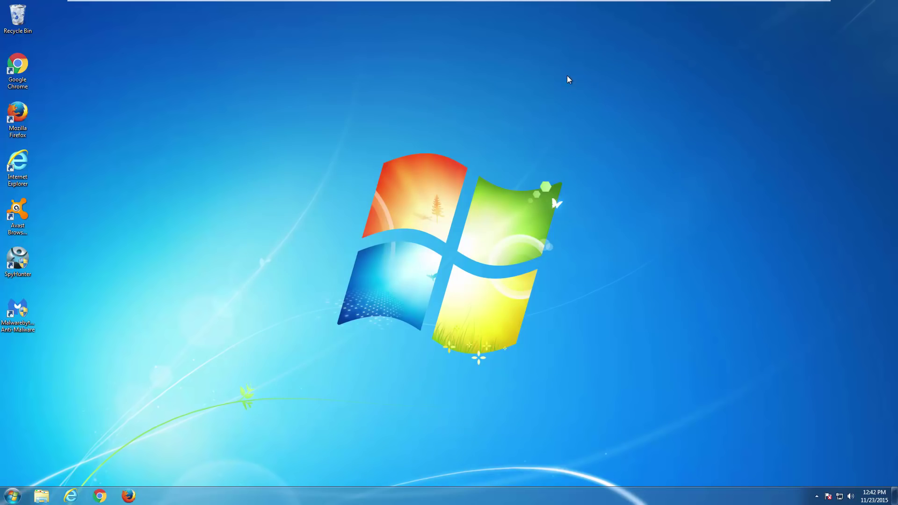
Launch Google Chrome and Firefox from the taskbar to confirm both open Google.
{"action": "left_click", "coordinate": [100, 496]}
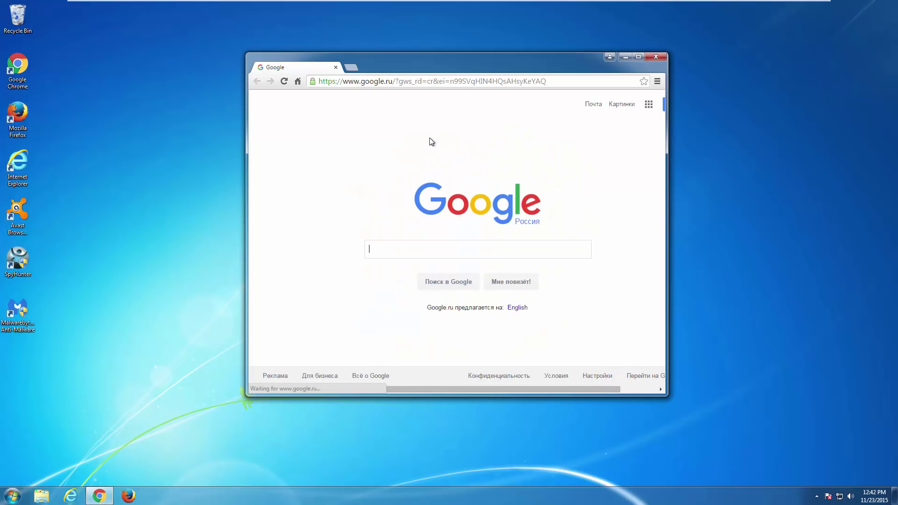
{"action": "left_click", "coordinate": [129, 495]}
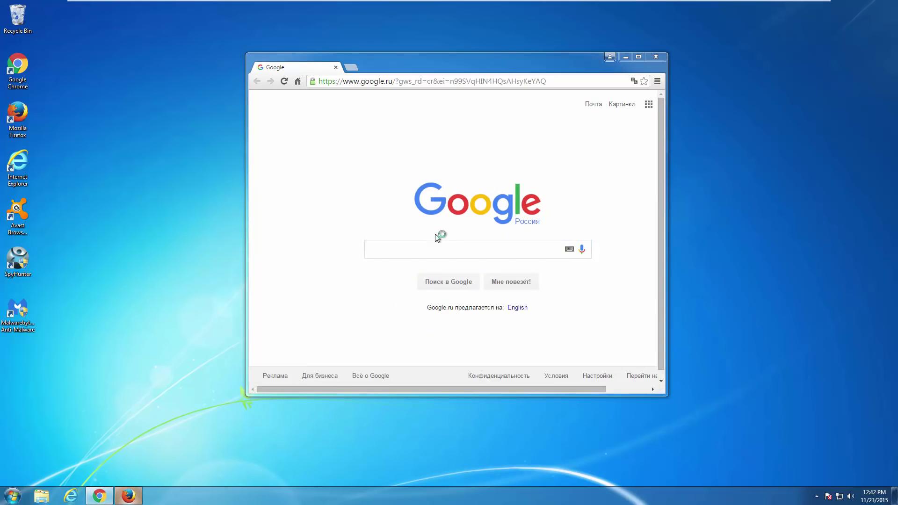